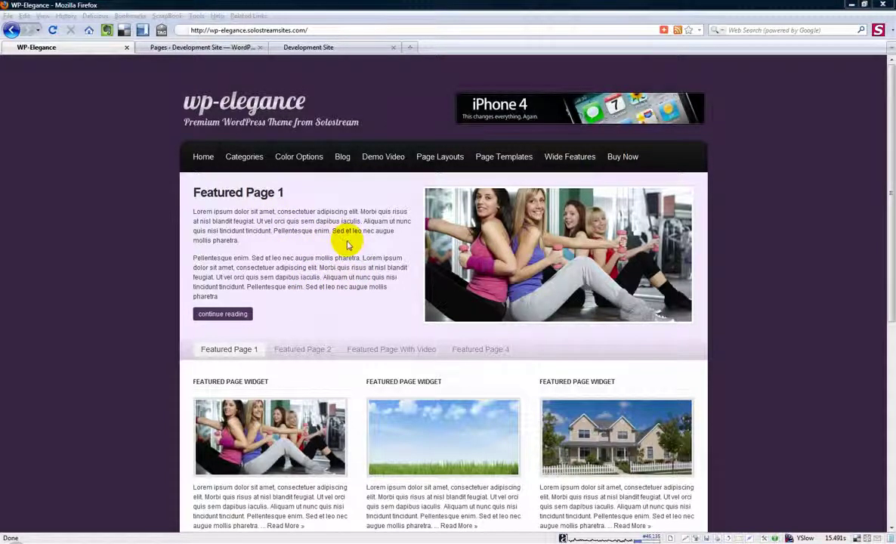
Scroll through the WP-Elegance demo page, then switch to the Development Site tab
{"action": "scroll", "coordinate": [348, 244], "scroll_direction": "down", "scroll_amount": 5}
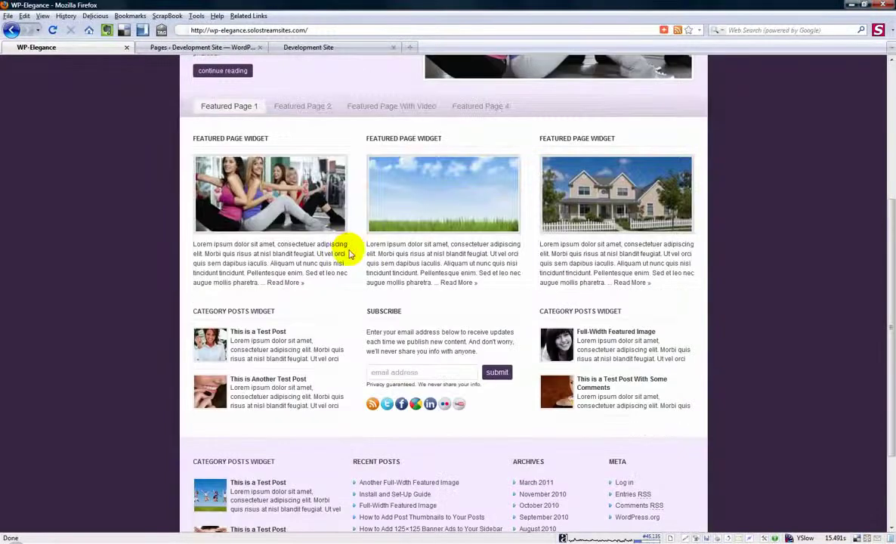
{"action": "scroll", "coordinate": [349, 255], "scroll_direction": "down", "scroll_amount": 3}
{"action": "scroll", "coordinate": [349, 255], "scroll_direction": "up", "scroll_amount": 9}
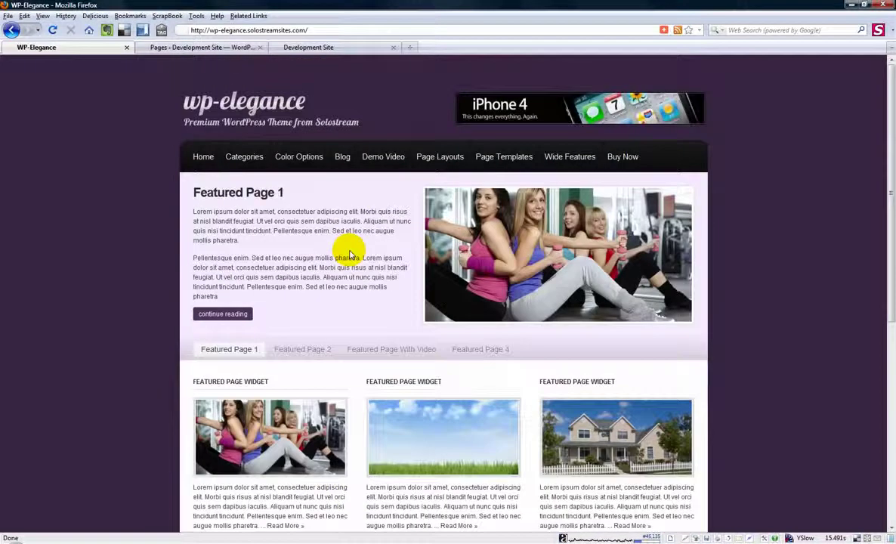
{"action": "left_click", "coordinate": [336, 46]}
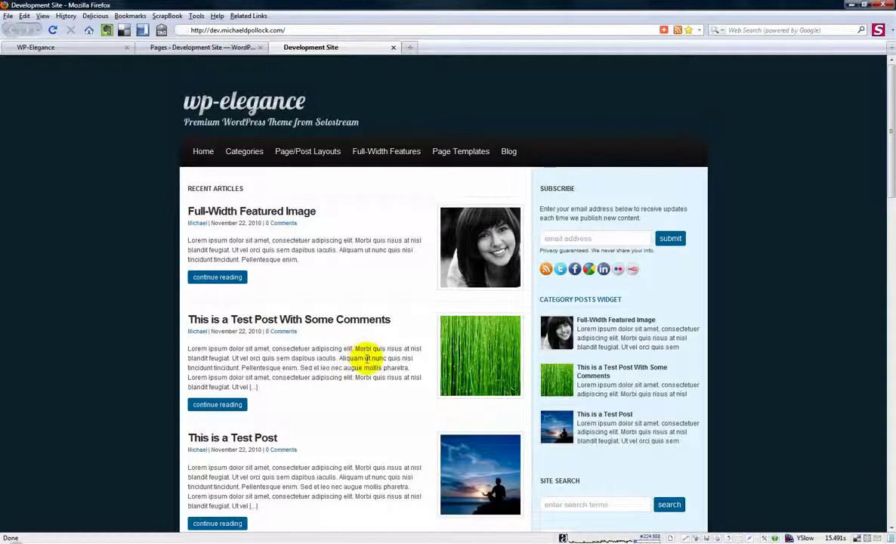
Go back to the WP-Elegance demo tab
{"action": "scroll", "coordinate": [366, 349], "scroll_direction": "down", "scroll_amount": 3}
{"action": "scroll", "coordinate": [365, 343], "scroll_direction": "up", "scroll_amount": 3}
{"action": "left_click", "coordinate": [74, 45]}
{"action": "scroll", "coordinate": [398, 296], "scroll_direction": "down", "scroll_amount": 3}
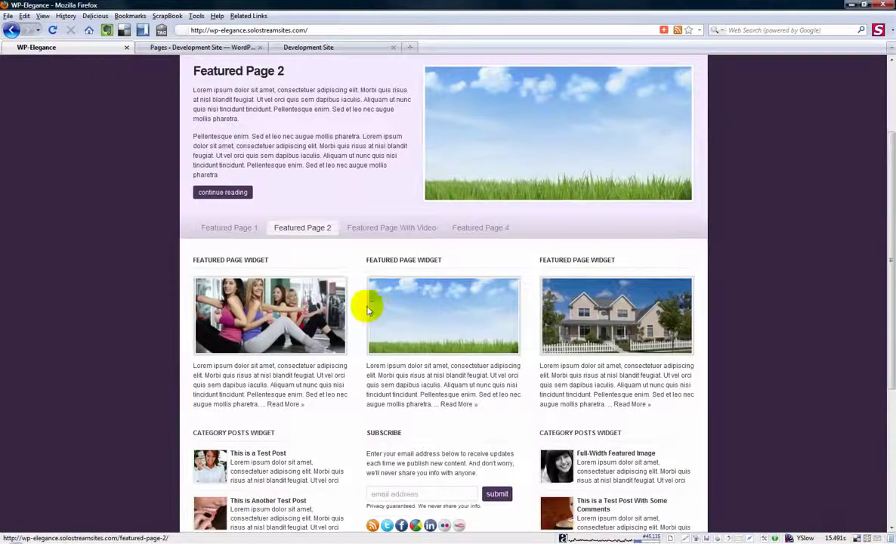
{"action": "scroll", "coordinate": [355, 309], "scroll_direction": "up", "scroll_amount": 3}
Cycle the slider through Featured Page 1, With Video, 4, and back to 1
{"action": "left_click", "coordinate": [231, 349]}
{"action": "left_click", "coordinate": [306, 355]}
{"action": "left_click", "coordinate": [381, 350]}
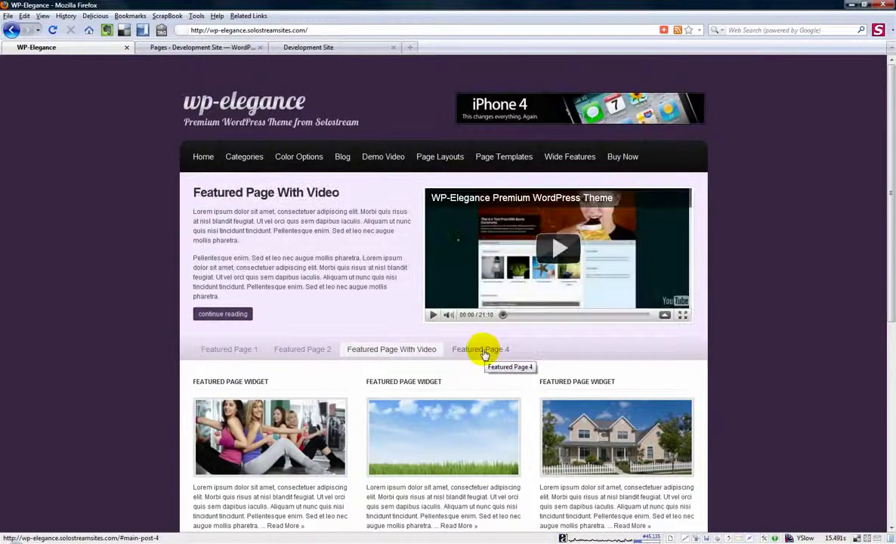
{"action": "left_click", "coordinate": [484, 353]}
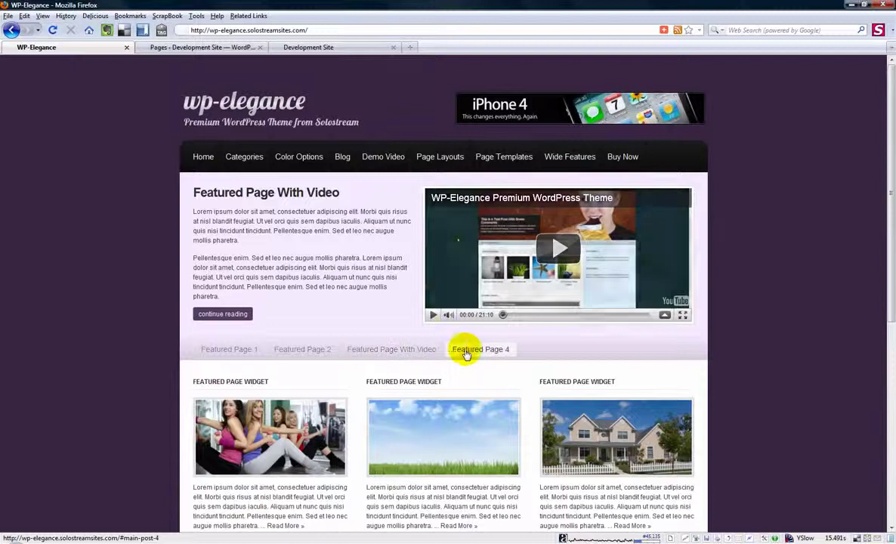
{"action": "left_click", "coordinate": [225, 354]}
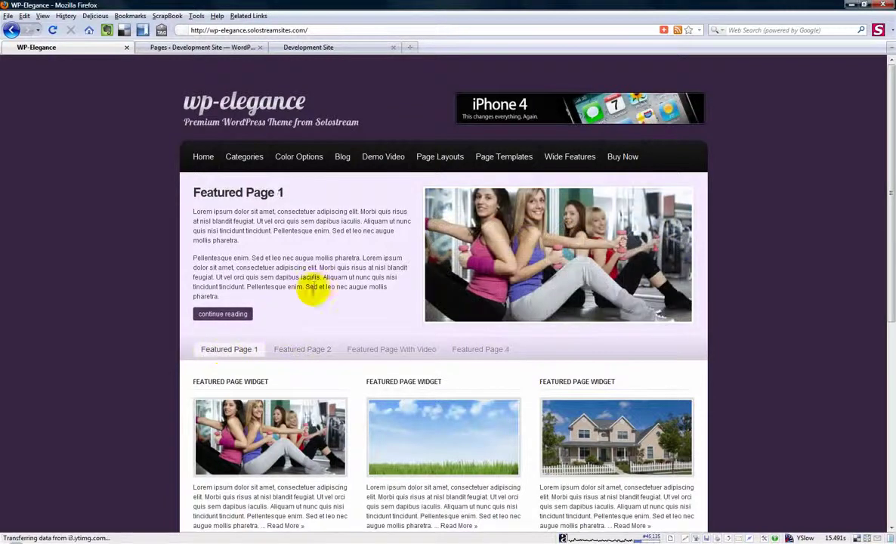
Scroll through the widget rows, noting the FEATURED PAGE WIDGET heading, then return to the top
{"action": "scroll", "coordinate": [316, 263], "scroll_direction": "down", "scroll_amount": 3}
{"action": "scroll", "coordinate": [355, 369], "scroll_direction": "down", "scroll_amount": 1}
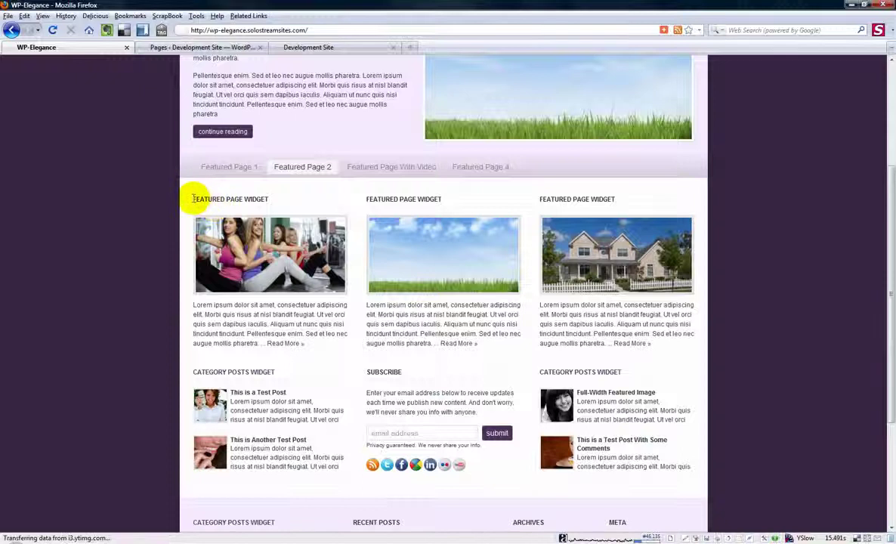
{"action": "left_click_drag", "start_coordinate": [189, 199], "coordinate": [266, 199]}
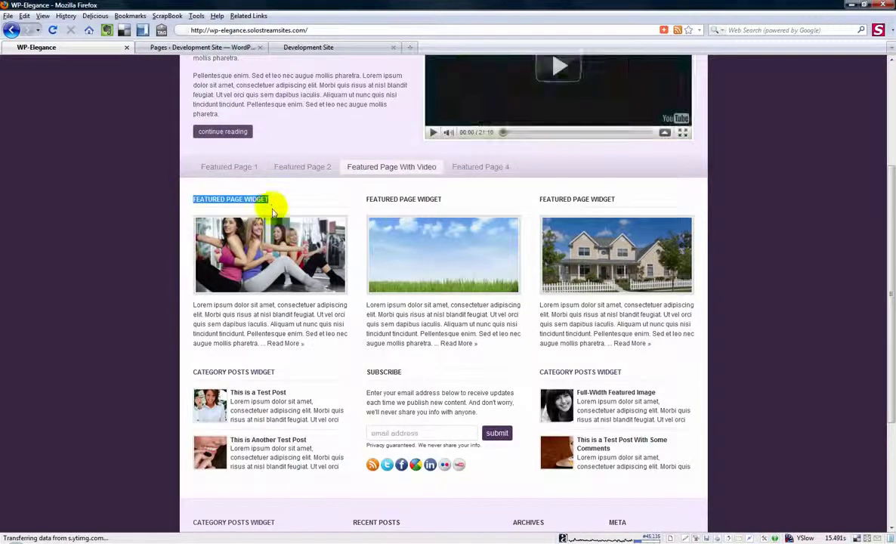
{"action": "left_click", "coordinate": [217, 202]}
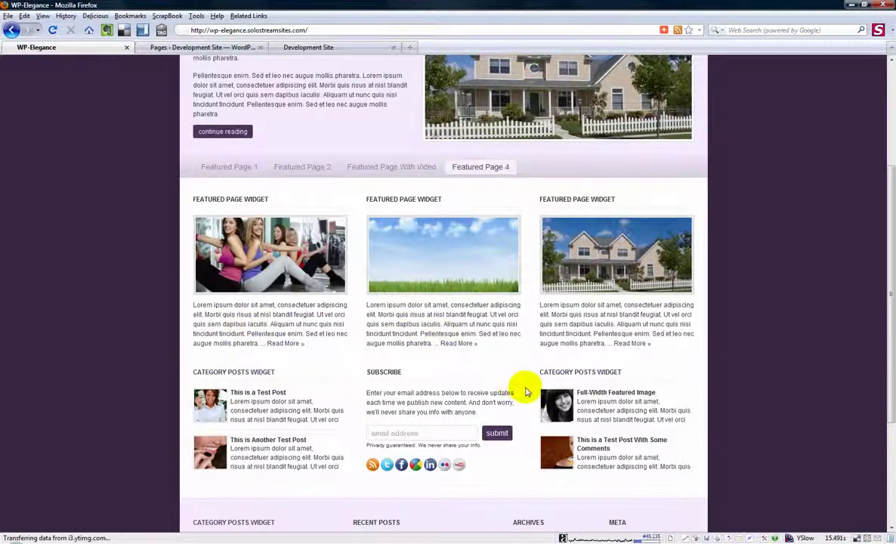
{"action": "scroll", "coordinate": [526, 392], "scroll_direction": "down", "scroll_amount": 2}
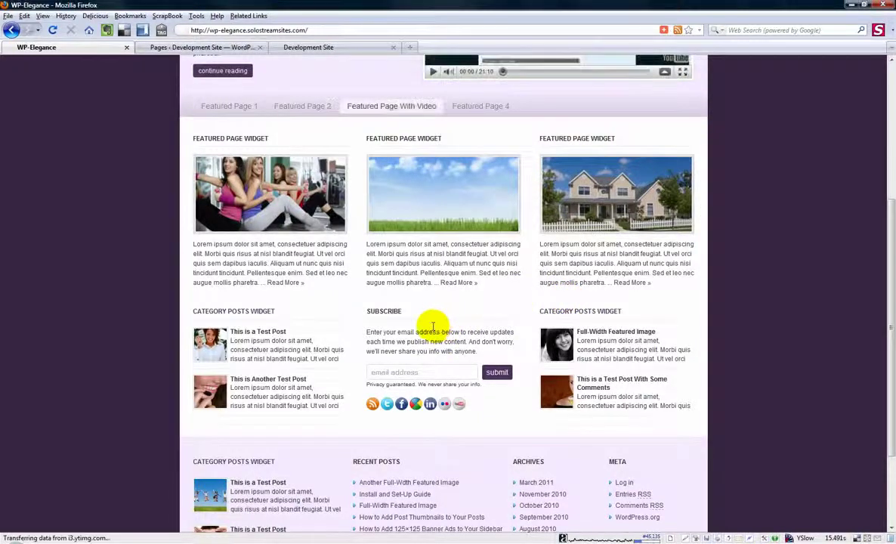
{"action": "scroll", "coordinate": [430, 326], "scroll_direction": "down", "scroll_amount": 2}
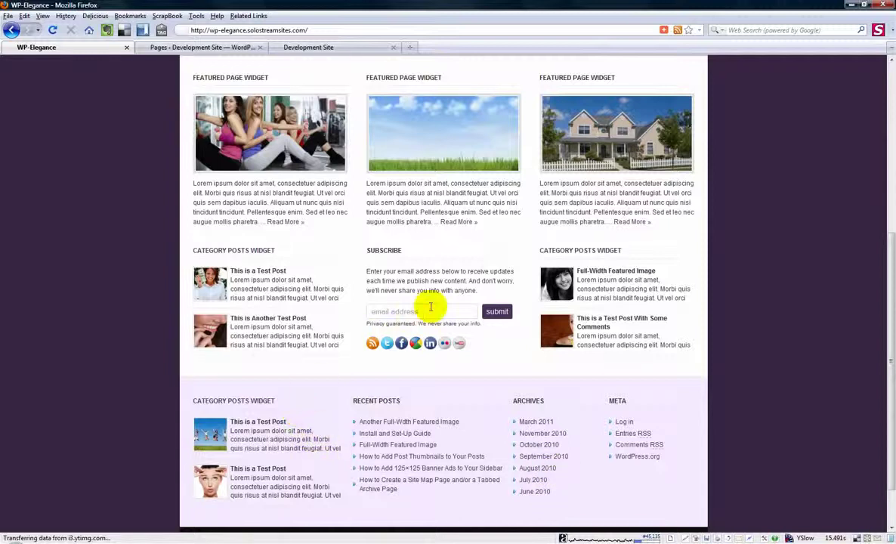
{"action": "scroll", "coordinate": [426, 295], "scroll_direction": "up", "scroll_amount": 2}
{"action": "scroll", "coordinate": [427, 301], "scroll_direction": "up", "scroll_amount": 4}
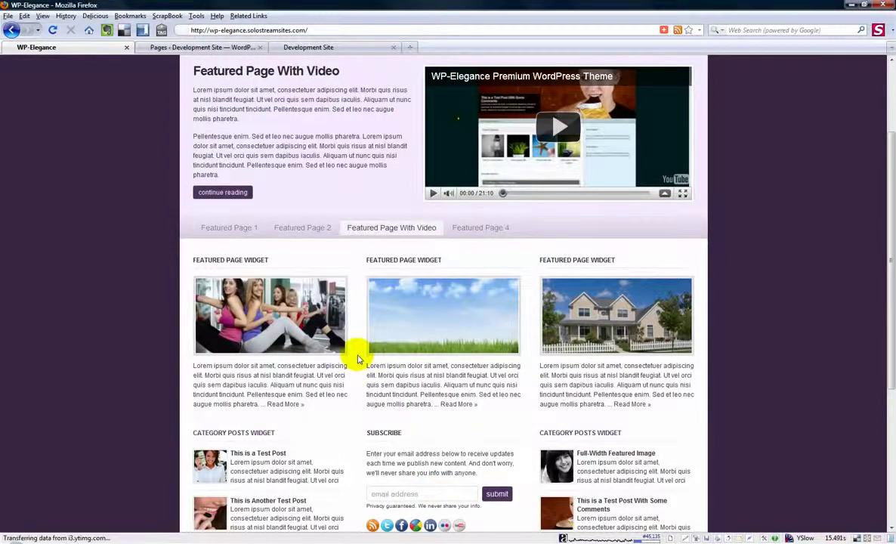
{"action": "scroll", "coordinate": [358, 359], "scroll_direction": "up", "scroll_amount": 4}
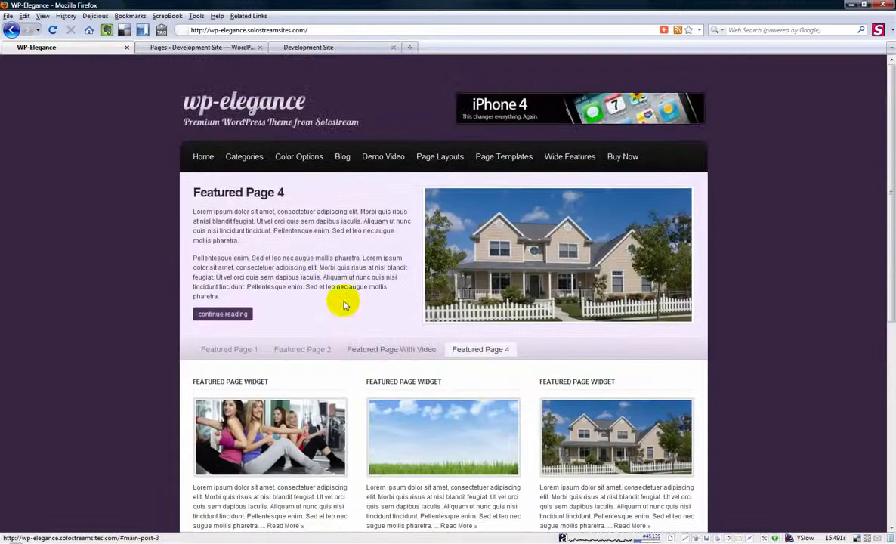
Glance at the development site's front page, then switch to its Pages admin list
{"action": "left_click", "coordinate": [310, 47]}
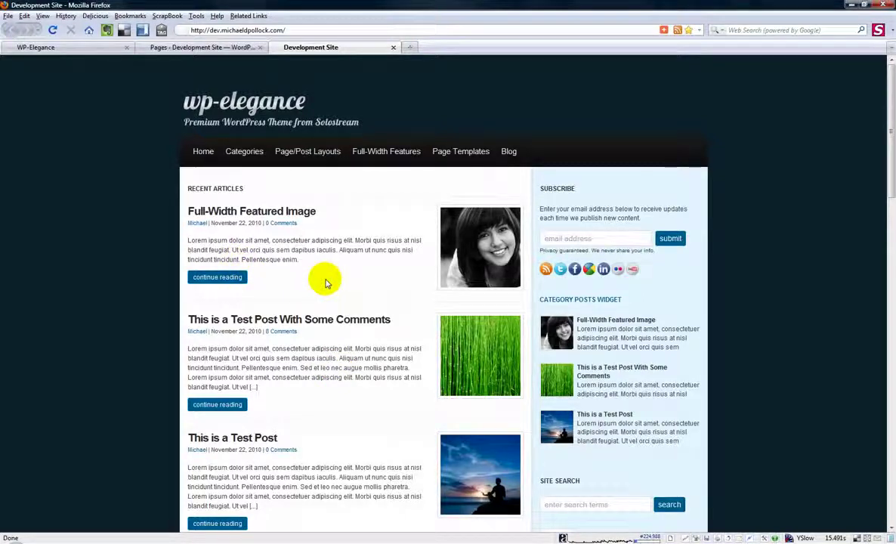
{"action": "left_click", "coordinate": [180, 46]}
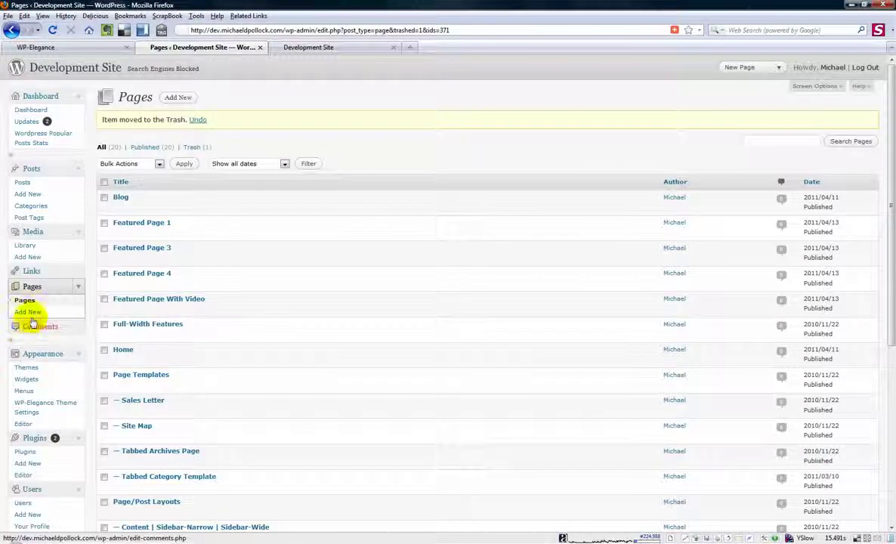
Add a new page titled 'Home Page' using the Alternate Home template
{"action": "left_click", "coordinate": [28, 312]}
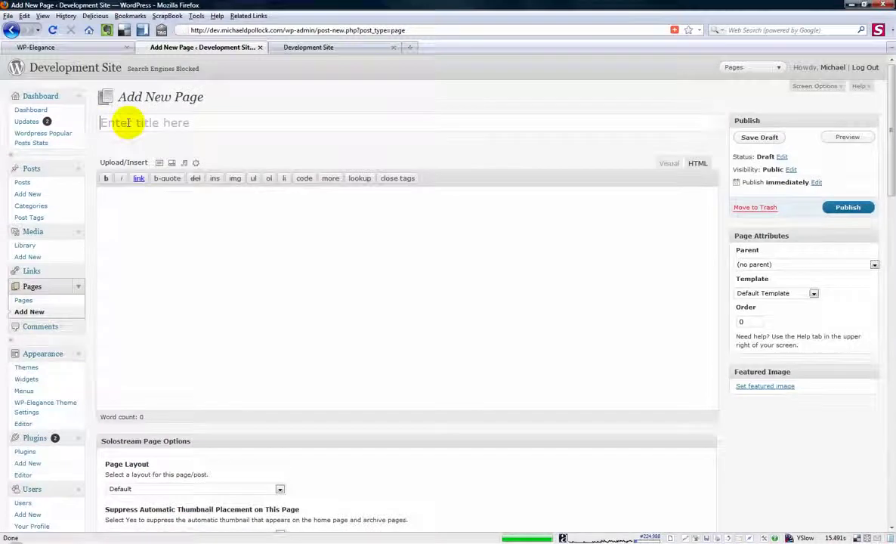
{"action": "left_click", "coordinate": [127, 123]}
{"action": "type", "text": "hOME"}
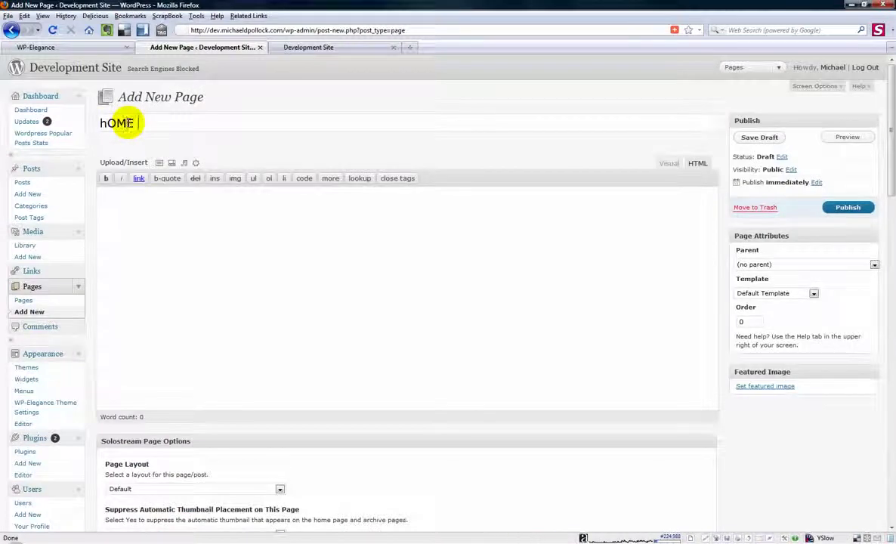
{"action": "key", "text": "BackSpace"}
{"action": "type", "text": "Hom"}
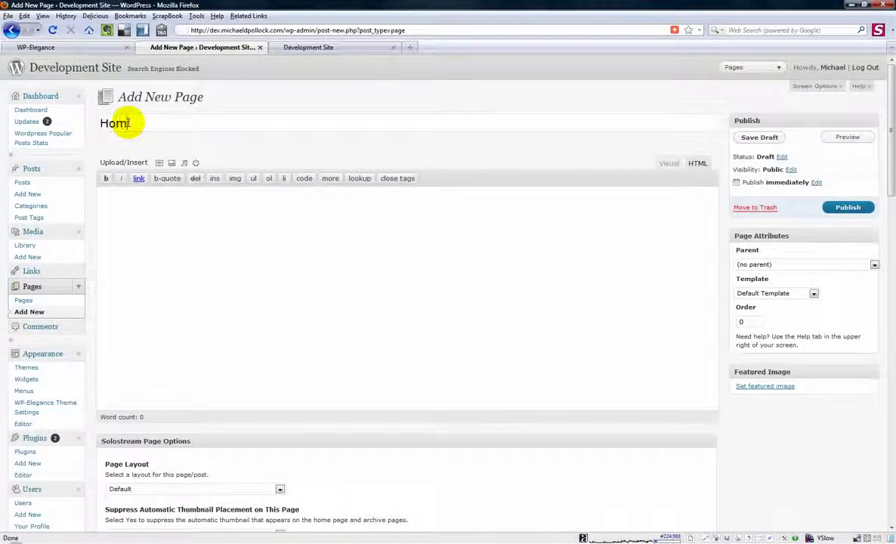
{"action": "type", "text": "e Page"}
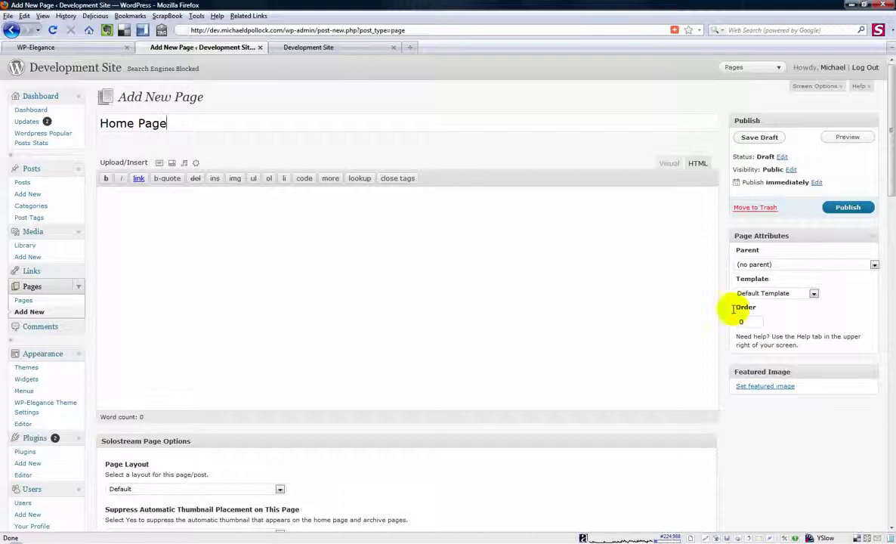
{"action": "left_click", "coordinate": [788, 295]}
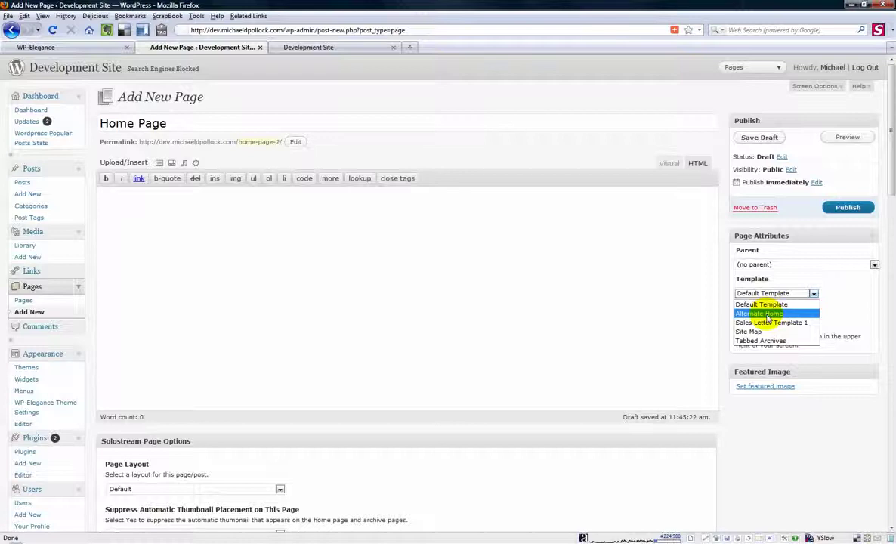
{"action": "left_click", "coordinate": [792, 314]}
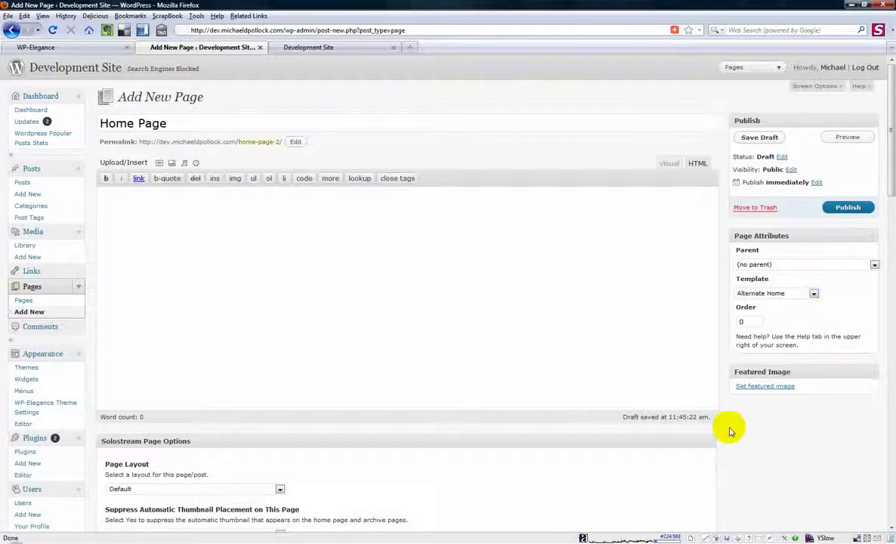
In Solostream Page Options, set the full-width featured pages slider to Yes; leave featured articles at No
{"action": "scroll", "coordinate": [729, 431], "scroll_direction": "down", "scroll_amount": 6}
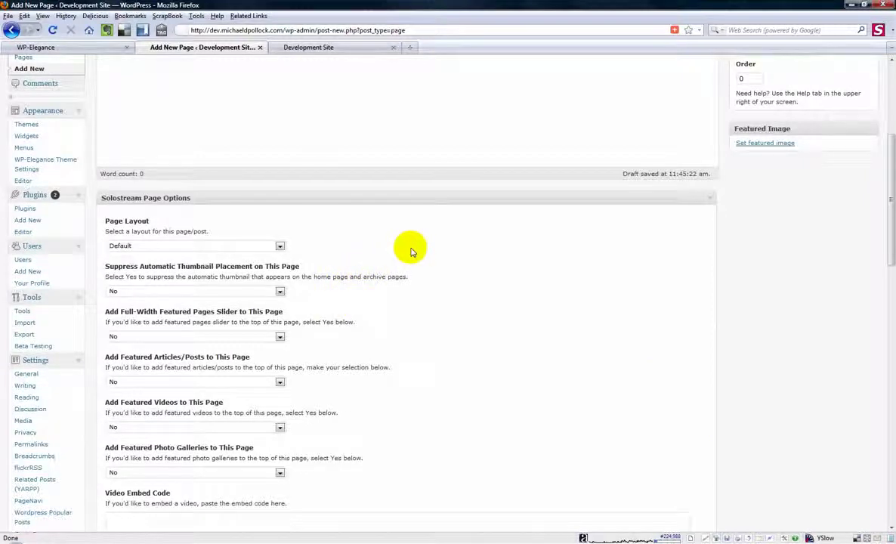
{"action": "scroll", "coordinate": [406, 247], "scroll_direction": "down", "scroll_amount": 1}
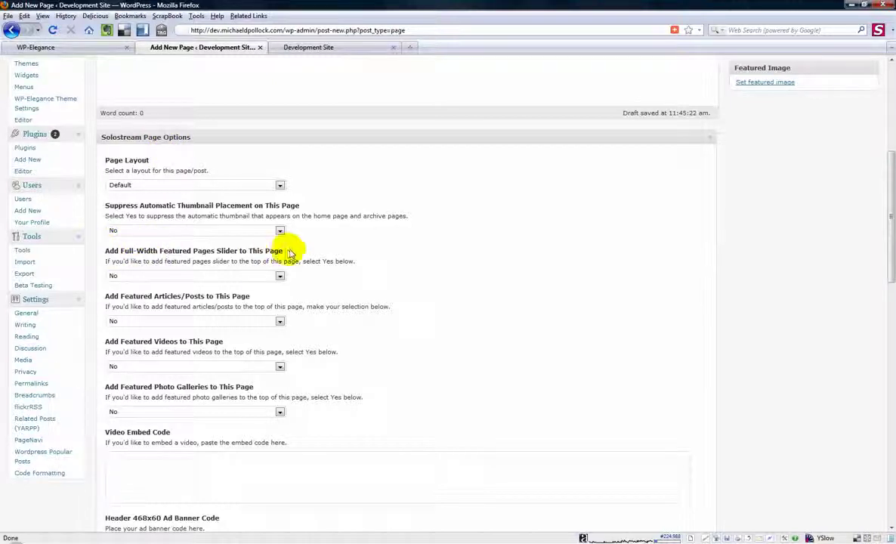
{"action": "left_click_drag", "start_coordinate": [284, 250], "coordinate": [107, 255]}
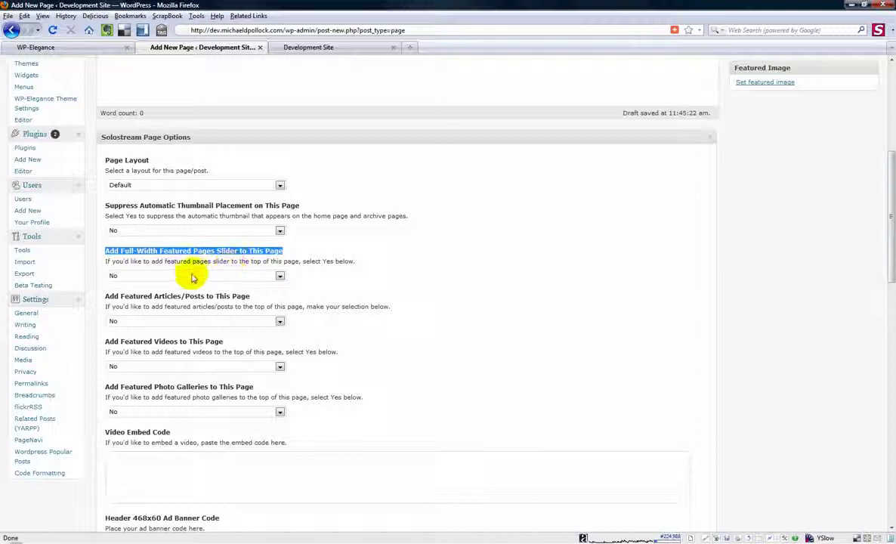
{"action": "left_click", "coordinate": [185, 275]}
{"action": "left_click", "coordinate": [135, 297]}
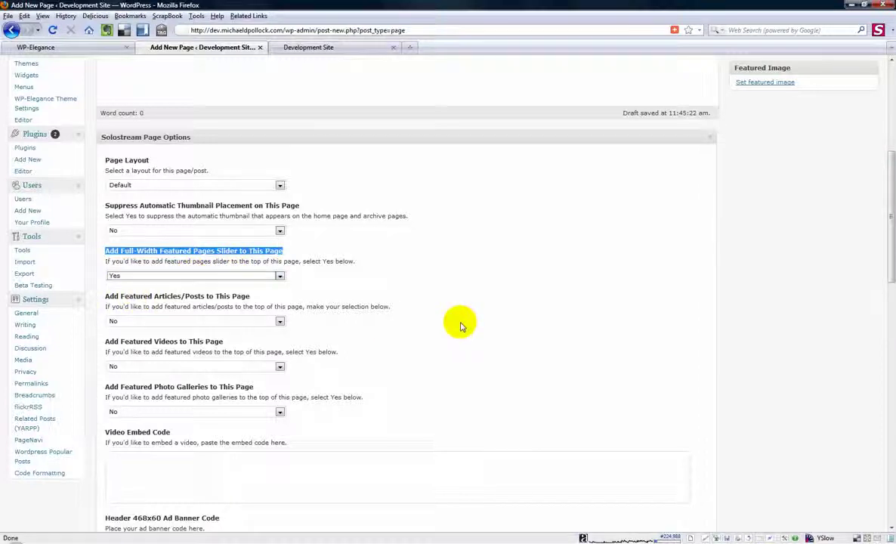
{"action": "left_click", "coordinate": [435, 306]}
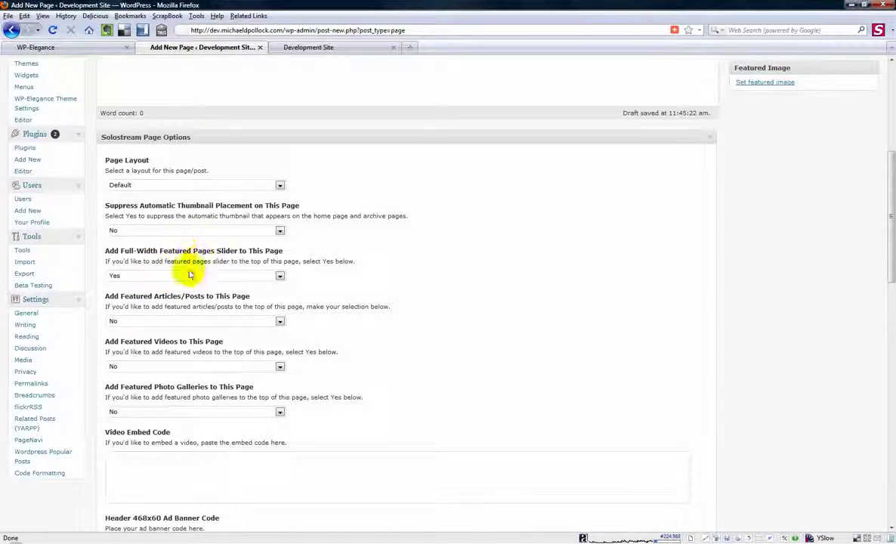
{"action": "left_click", "coordinate": [184, 321]}
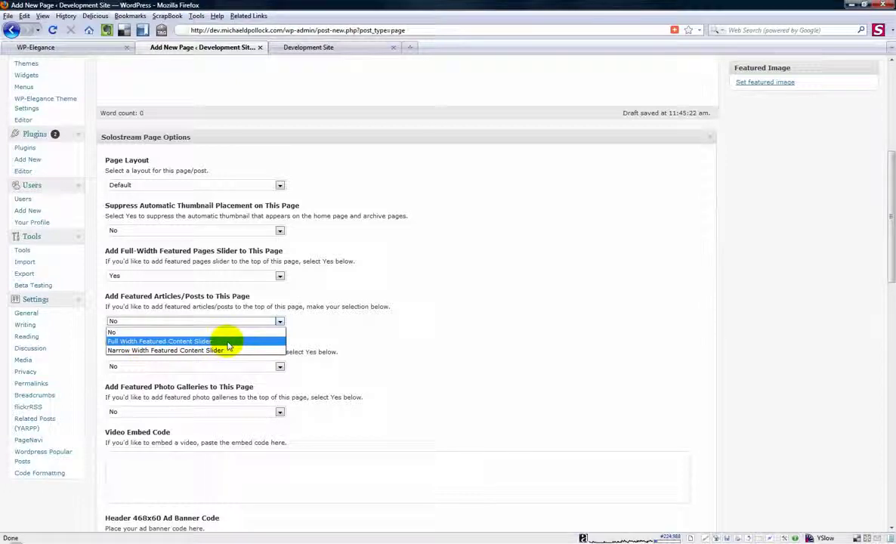
{"action": "left_click", "coordinate": [258, 304]}
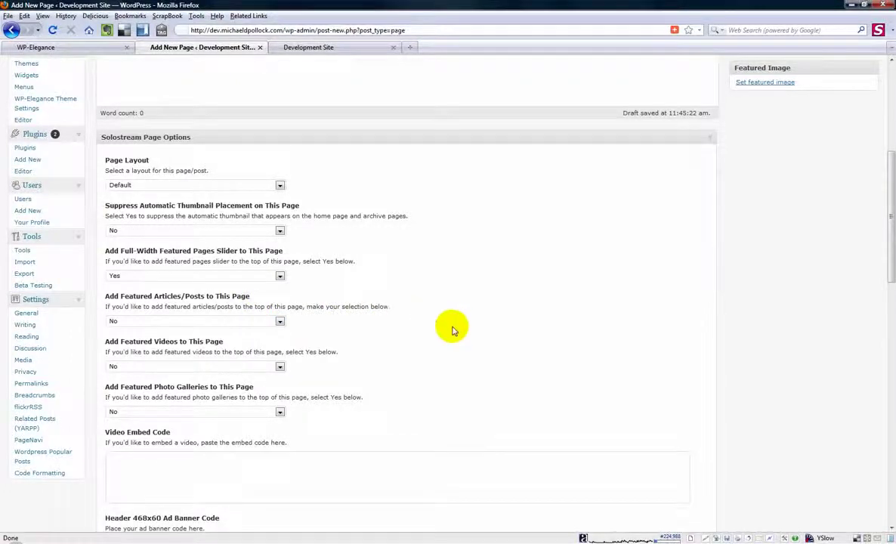
{"action": "scroll", "coordinate": [451, 330], "scroll_direction": "up", "scroll_amount": 5}
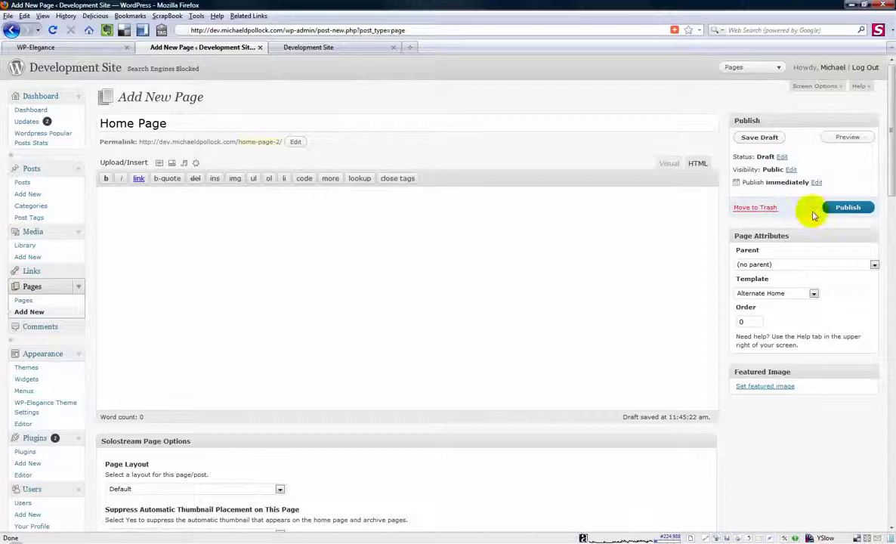
Publish the Home Page, then go to the list of all pages
{"action": "left_click", "coordinate": [846, 208]}
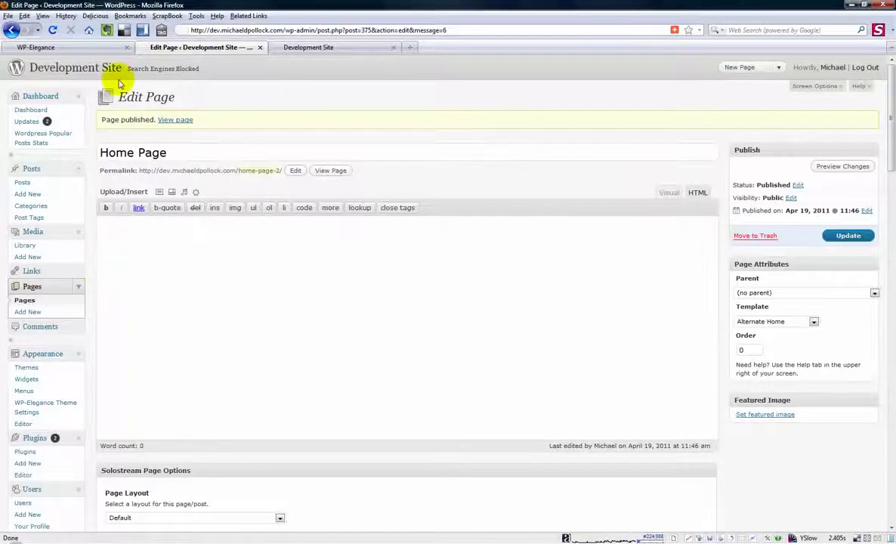
{"action": "left_click", "coordinate": [74, 45]}
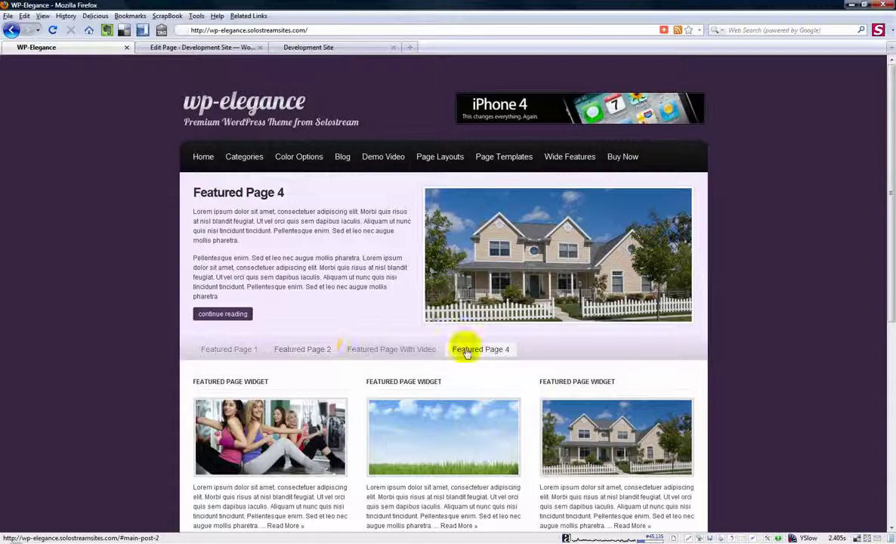
{"action": "left_click", "coordinate": [182, 49]}
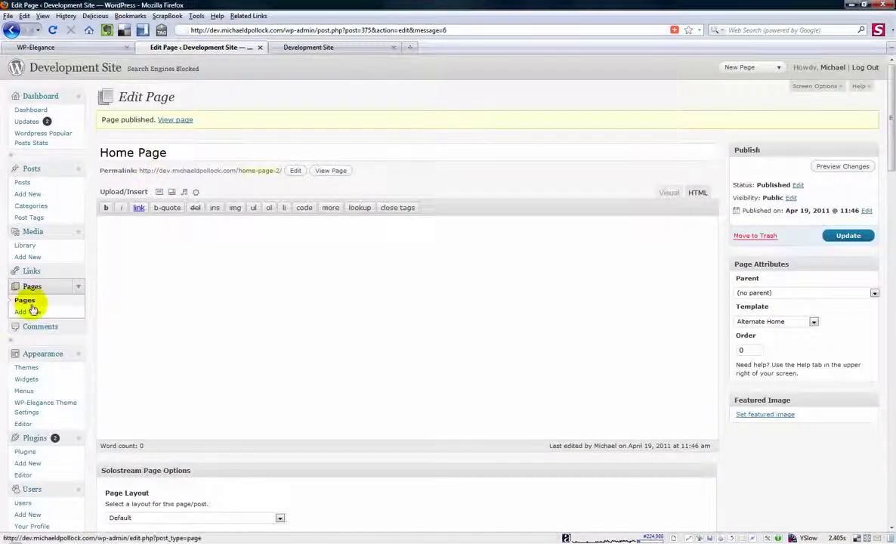
{"action": "left_click", "coordinate": [24, 300]}
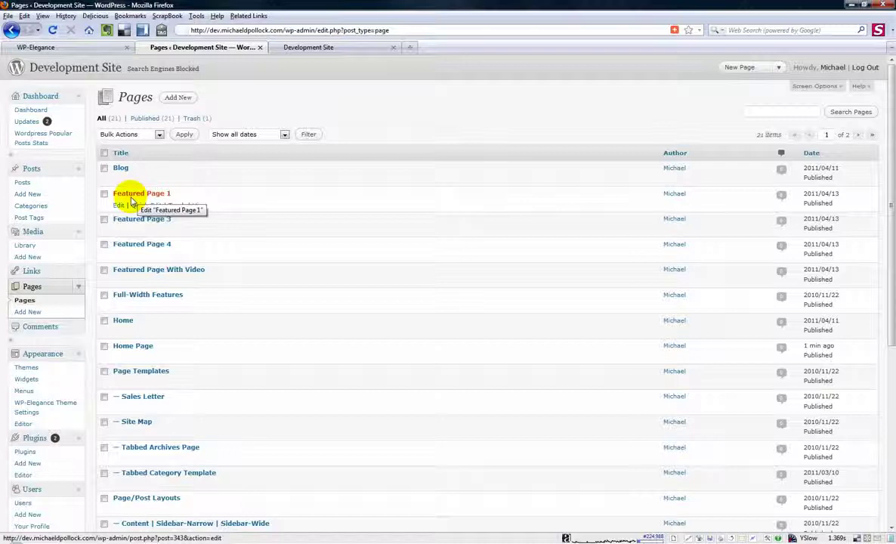
Open Featured Page 1's editor in a new tab to read its page ID, then return to Pages
{"action": "right_click", "coordinate": [119, 210]}
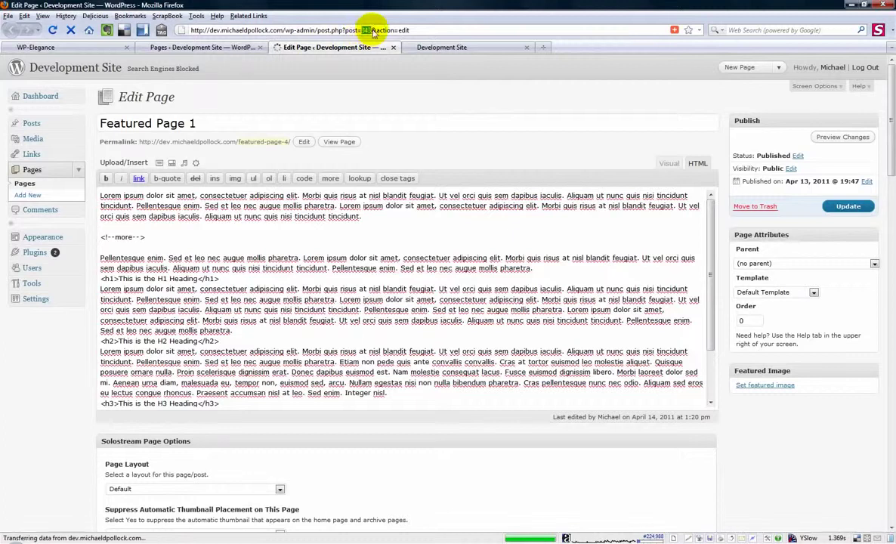
{"action": "left_click", "coordinate": [362, 30]}
{"action": "left_click_drag", "start_coordinate": [372, 29], "coordinate": [362, 27]}
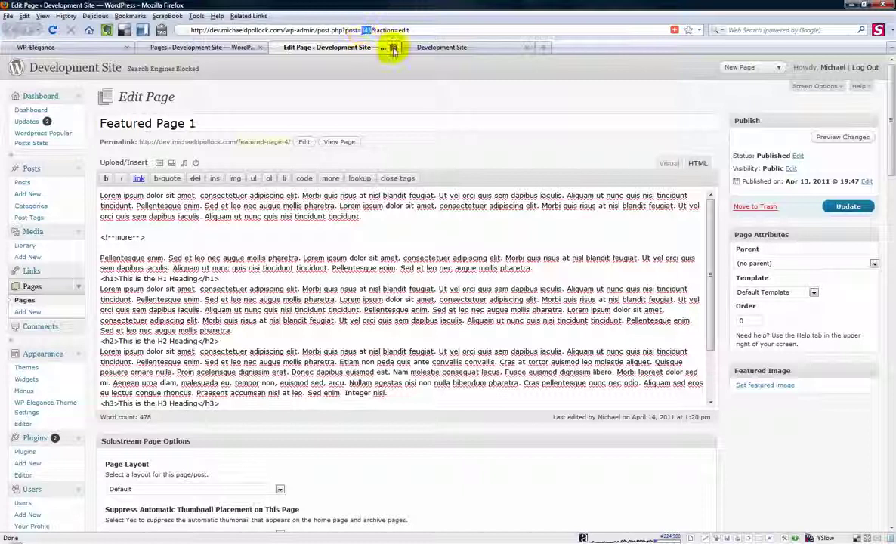
{"action": "left_click", "coordinate": [393, 47]}
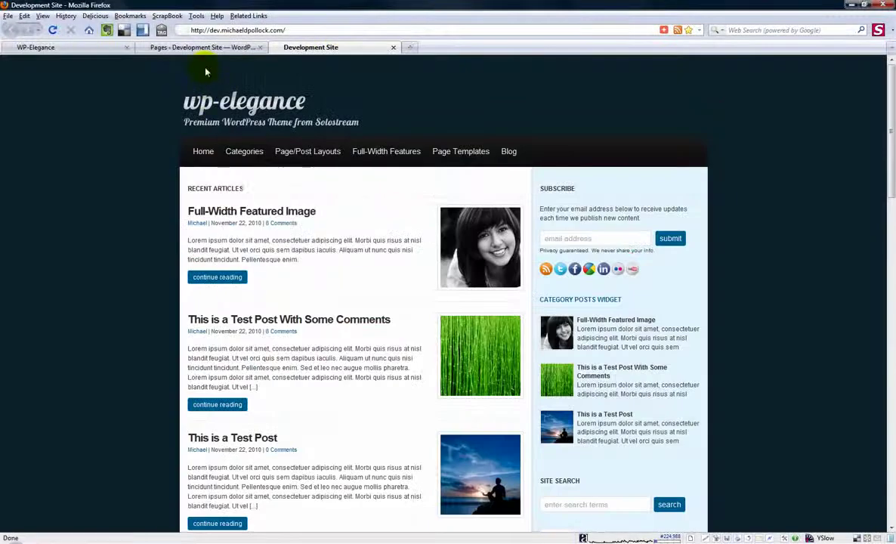
{"action": "left_click", "coordinate": [192, 47]}
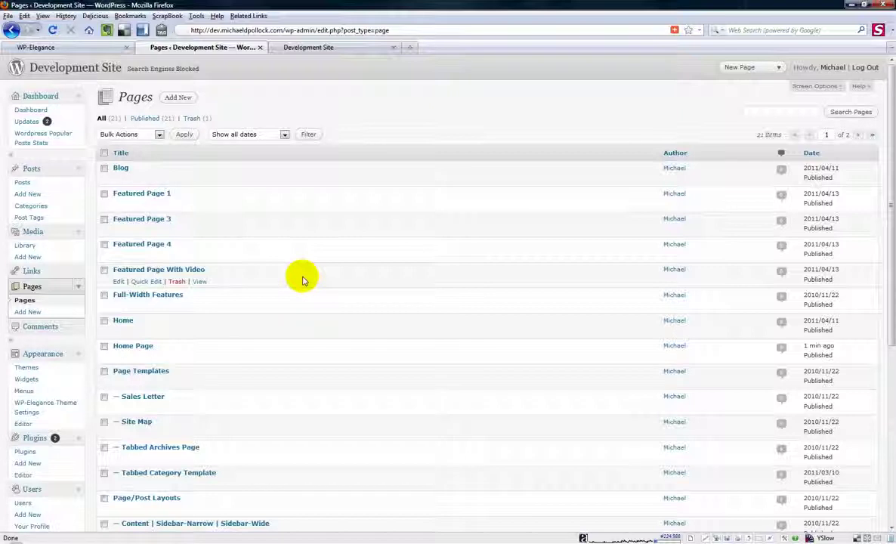
{"action": "left_click", "coordinate": [42, 47]}
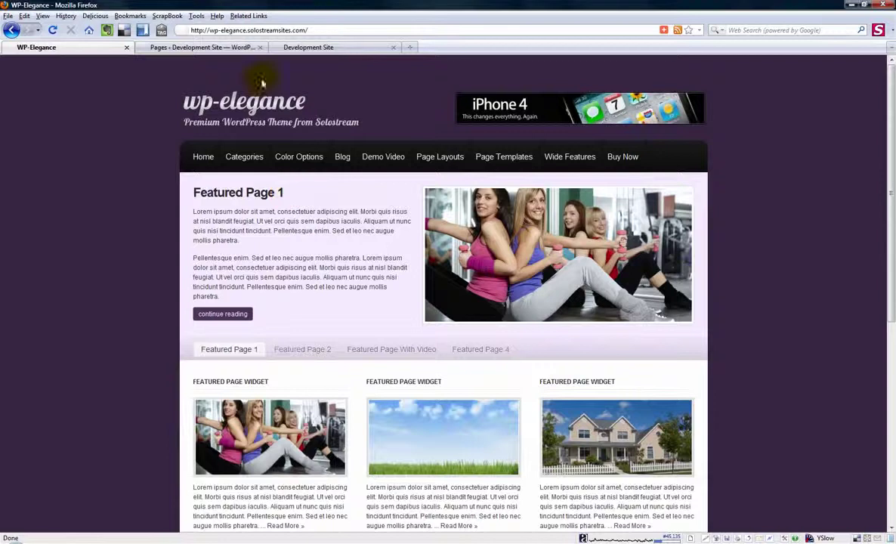
{"action": "left_click", "coordinate": [200, 47]}
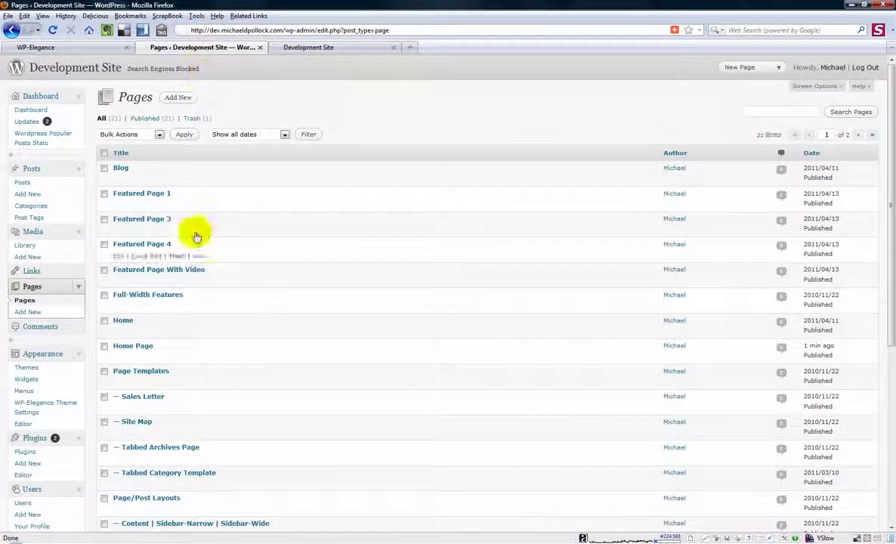
{"action": "mouse_move", "coordinate": [146, 194]}
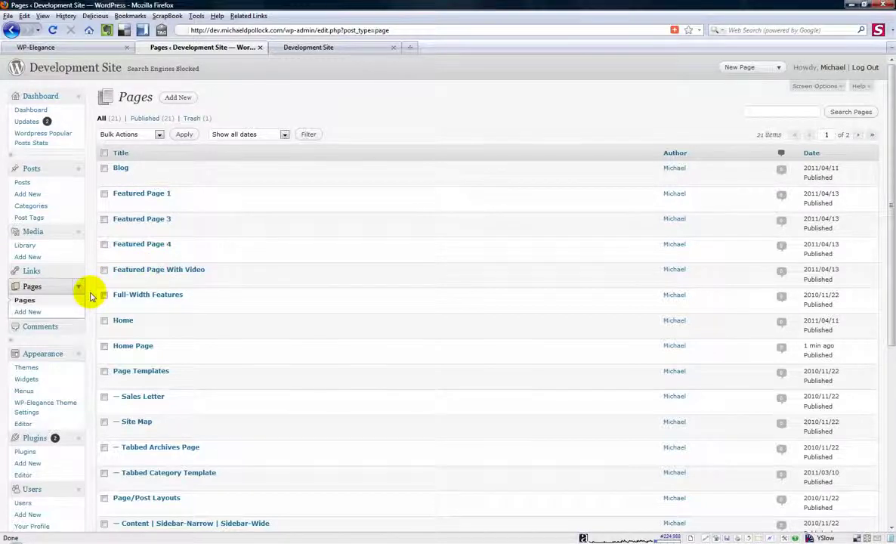
{"action": "scroll", "coordinate": [90, 297], "scroll_direction": "down", "scroll_amount": 2}
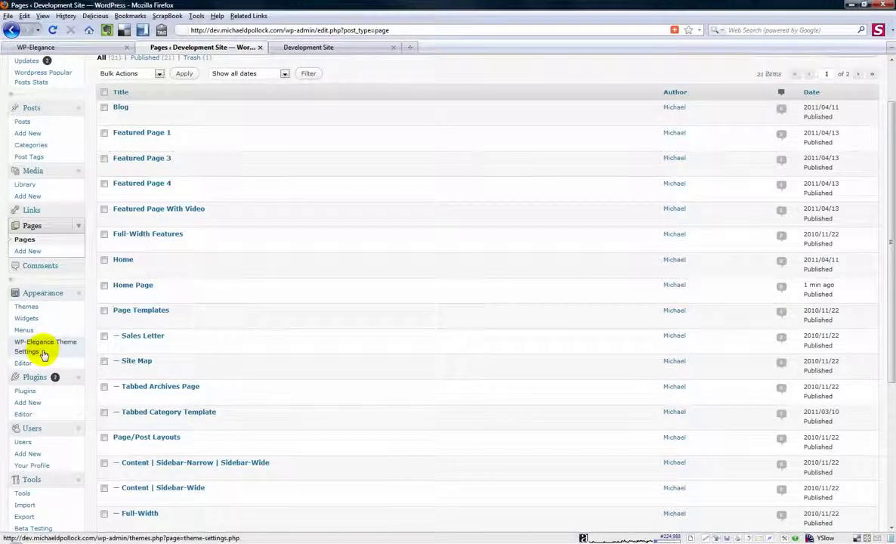
Open WP-Elegance Theme Settings > Featured Pages, keeping Featured Pages on Home Page at No
{"action": "left_click", "coordinate": [44, 354]}
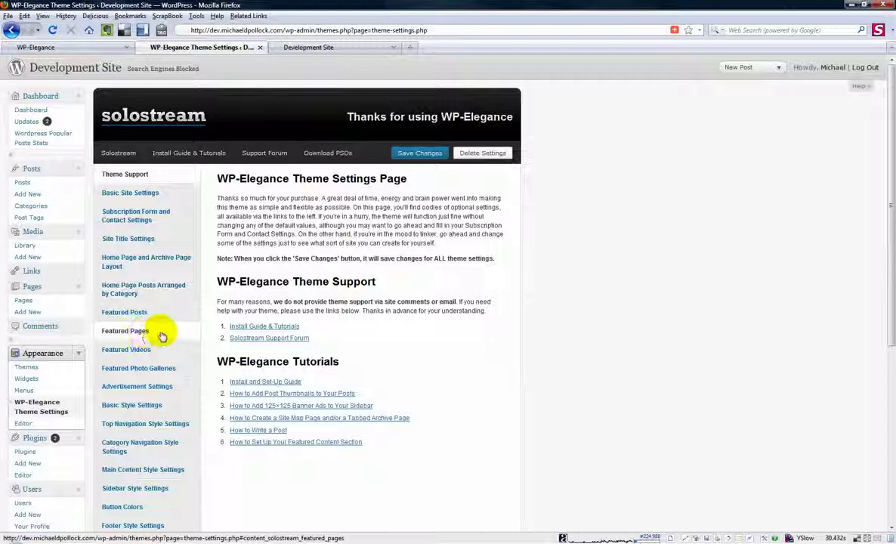
{"action": "left_click", "coordinate": [161, 335]}
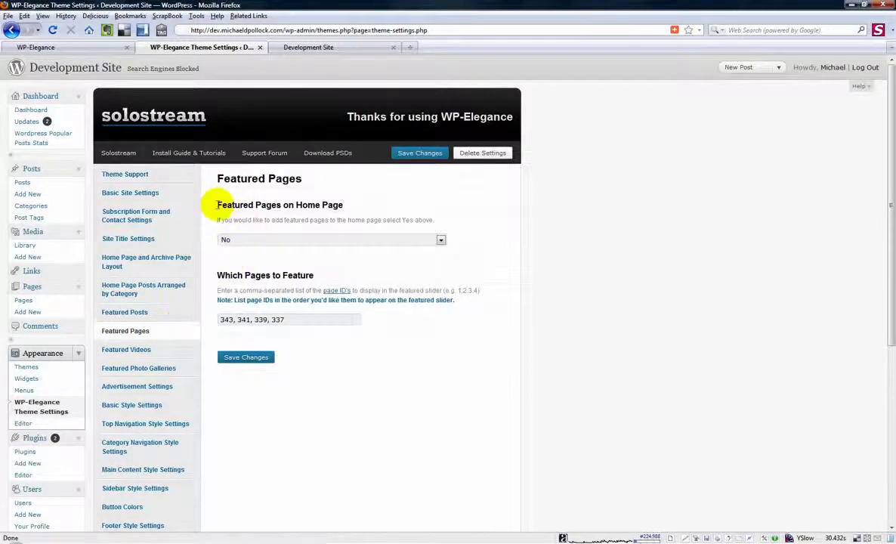
{"action": "left_click_drag", "start_coordinate": [216, 205], "coordinate": [341, 205]}
{"action": "left_click", "coordinate": [285, 230]}
{"action": "left_click", "coordinate": [246, 241]}
{"action": "left_click", "coordinate": [247, 246]}
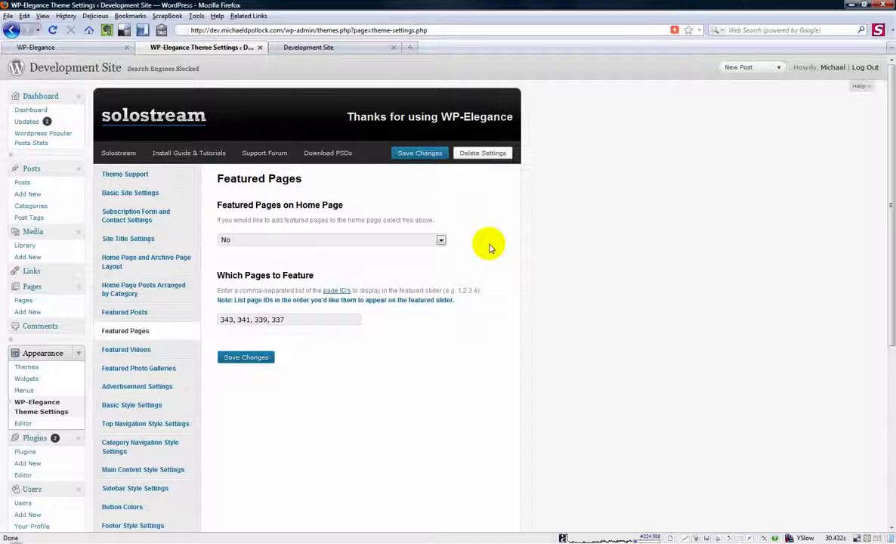
{"action": "triple_click", "coordinate": [218, 276]}
{"action": "left_click", "coordinate": [218, 277]}
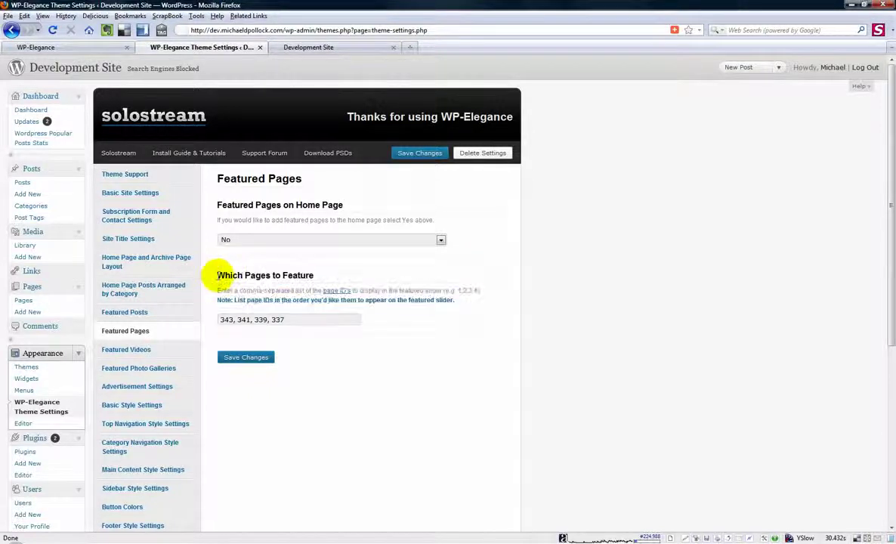
{"action": "triple_click", "coordinate": [217, 276]}
{"action": "left_click", "coordinate": [226, 275]}
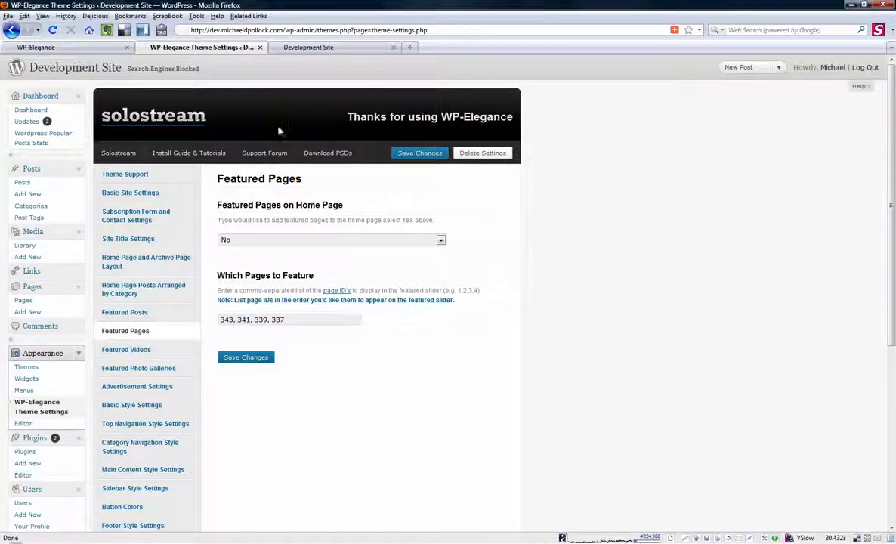
Compare with the demo slider, then save featured page IDs 343, 341, 339, 337
{"action": "left_click", "coordinate": [311, 47]}
{"action": "left_click", "coordinate": [73, 48]}
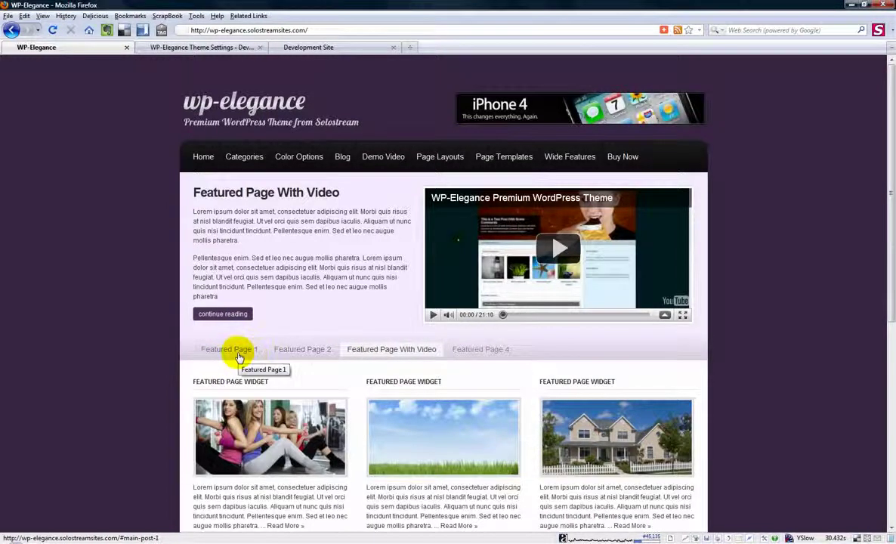
{"action": "left_click", "coordinate": [189, 47]}
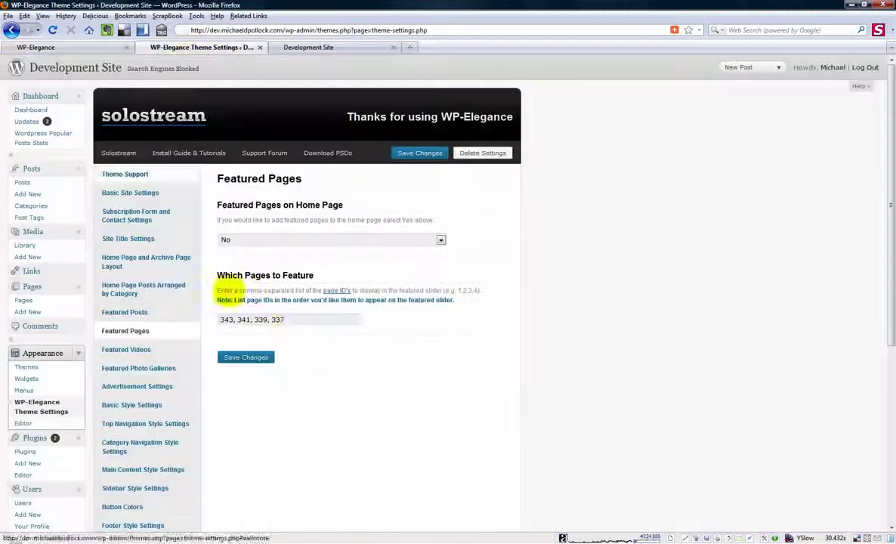
{"action": "left_click", "coordinate": [295, 320]}
{"action": "left_click", "coordinate": [272, 274]}
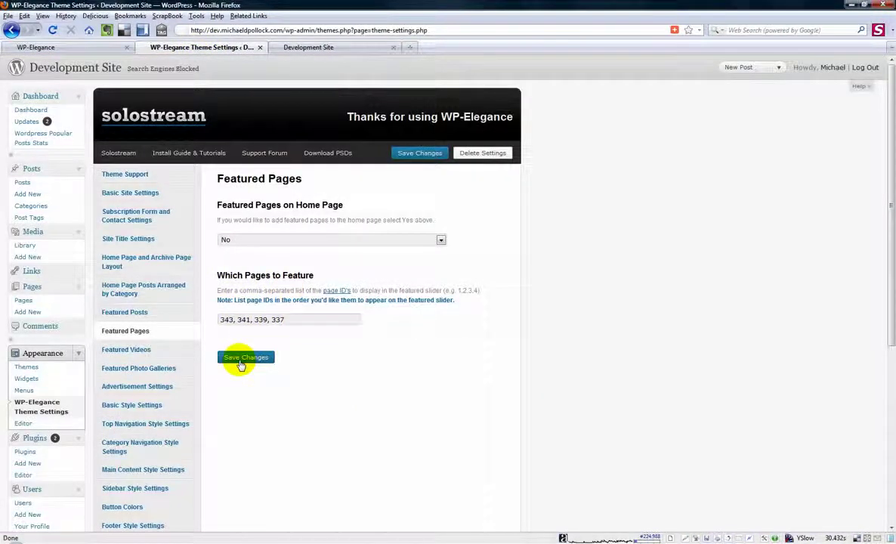
{"action": "left_click", "coordinate": [240, 359]}
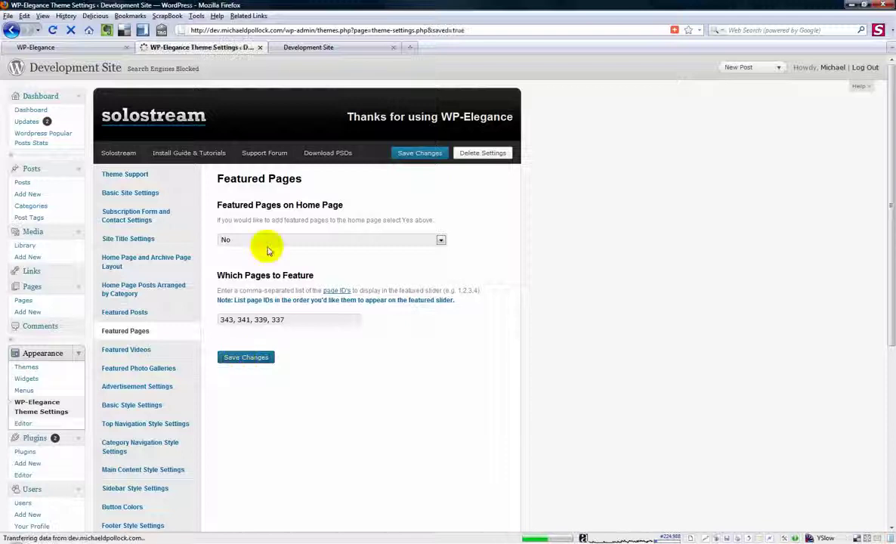
Check the development front page still lists recent articles, then scroll the theme settings sidebar down
{"action": "left_click", "coordinate": [316, 48]}
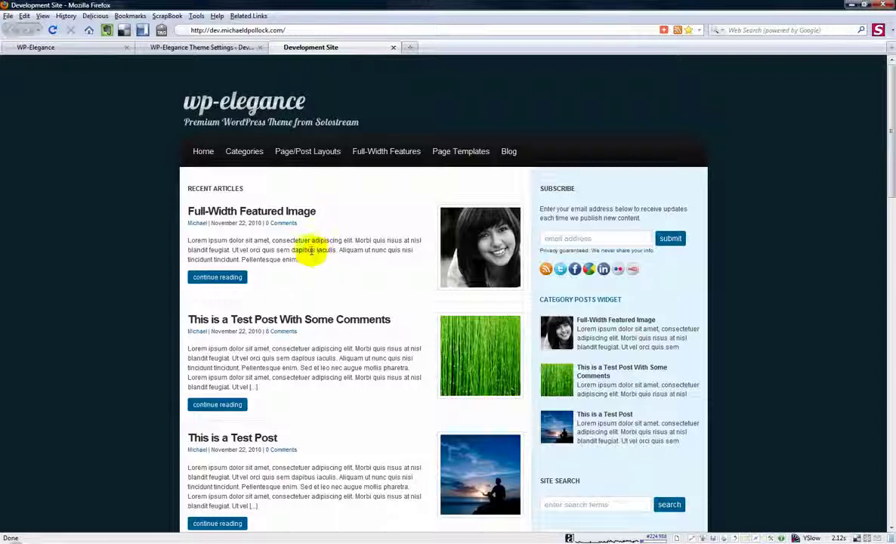
{"action": "left_click", "coordinate": [177, 47]}
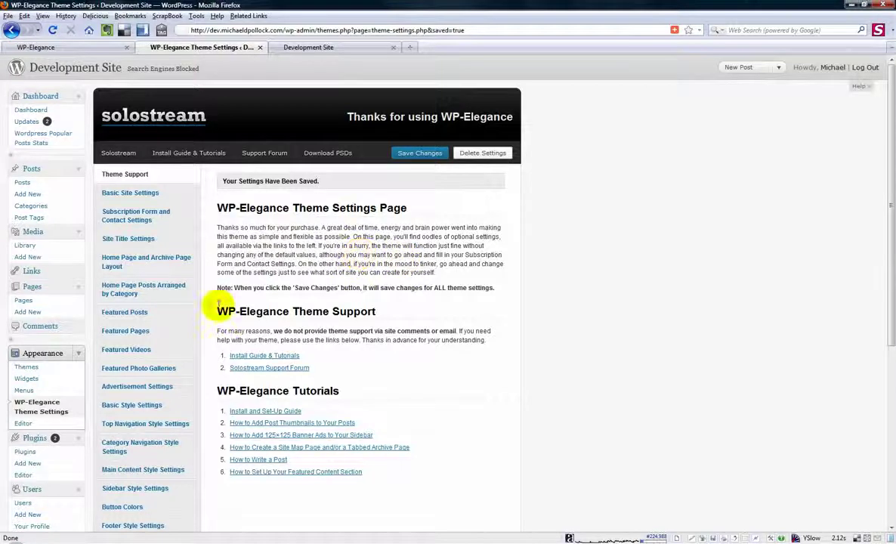
{"action": "scroll", "coordinate": [90, 355], "scroll_direction": "down", "scroll_amount": 5}
{"action": "scroll", "coordinate": [90, 329], "scroll_direction": "down", "scroll_amount": 3}
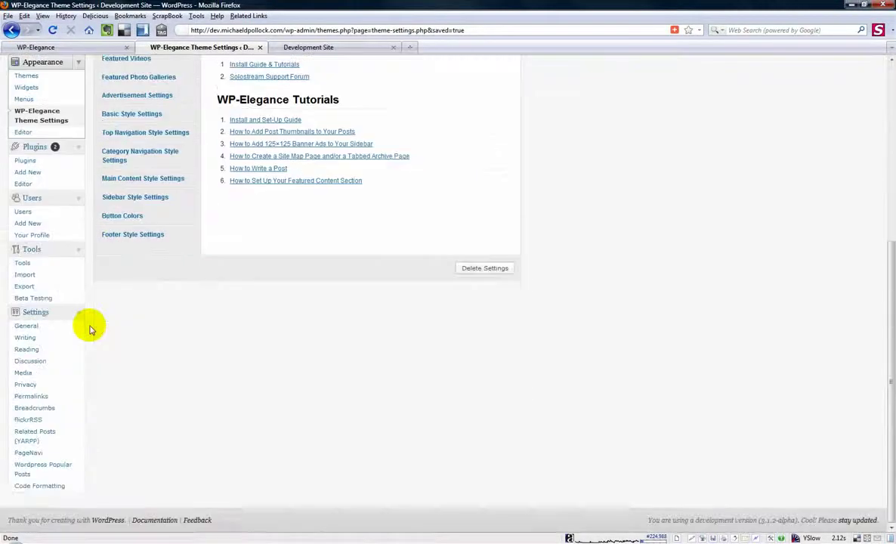
In Reading settings, set a static front page of Home Page, save, and reload the development site
{"action": "left_click", "coordinate": [35, 350]}
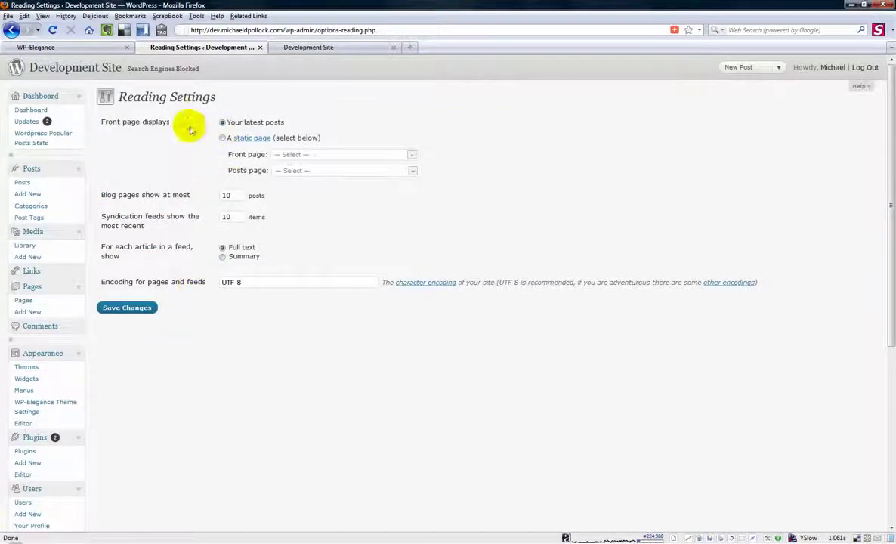
{"action": "left_click_drag", "start_coordinate": [102, 125], "coordinate": [168, 124]}
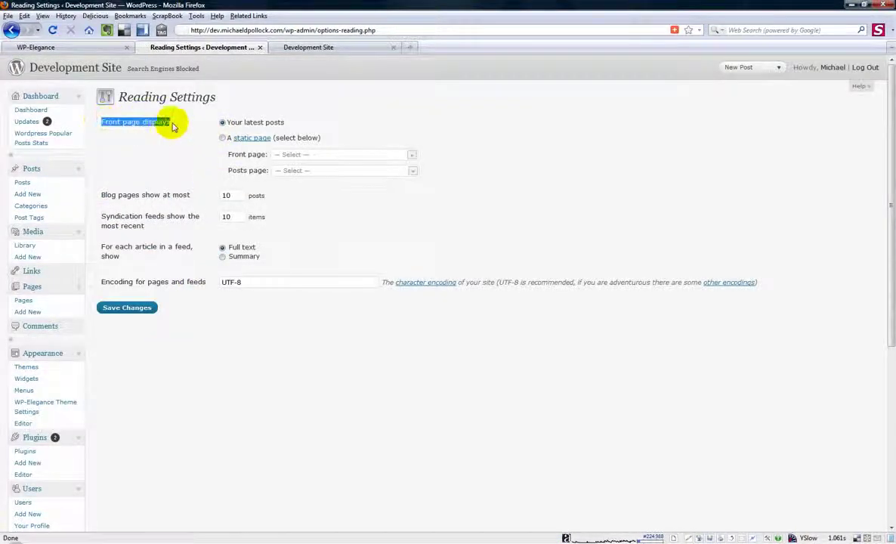
{"action": "left_click", "coordinate": [223, 138]}
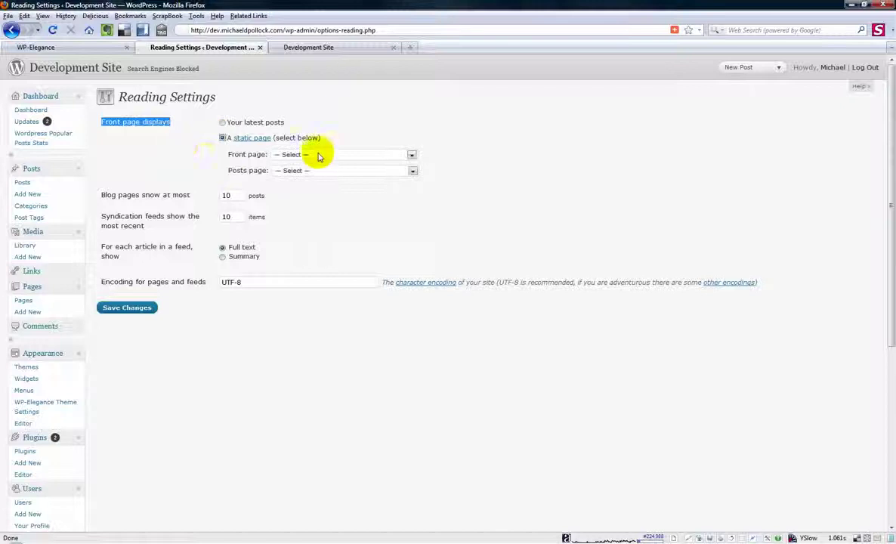
{"action": "left_click", "coordinate": [327, 155]}
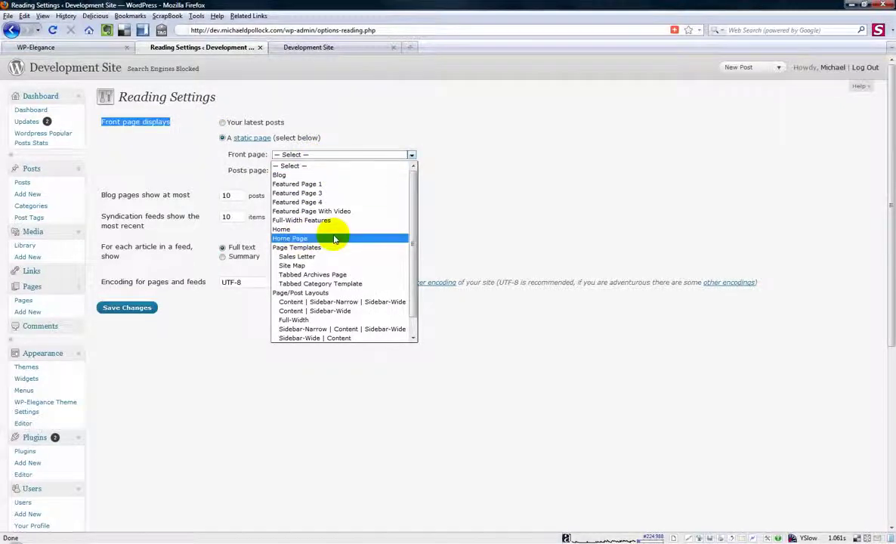
{"action": "left_click", "coordinate": [335, 239]}
{"action": "left_click", "coordinate": [125, 309]}
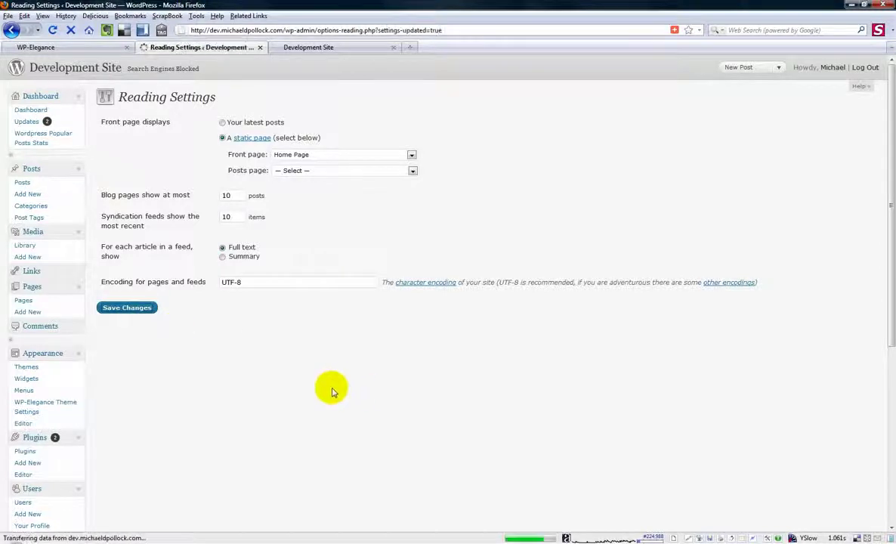
{"action": "left_click", "coordinate": [302, 48]}
{"action": "left_click", "coordinate": [52, 30]}
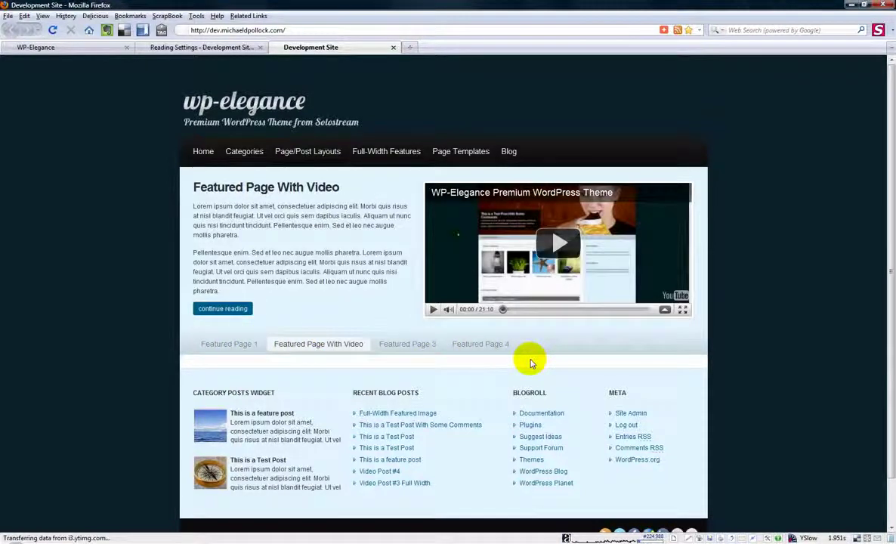
Go from Reading settings to the Widgets page and collapse the Sidebar-Wide - Top area
{"action": "left_click", "coordinate": [202, 48]}
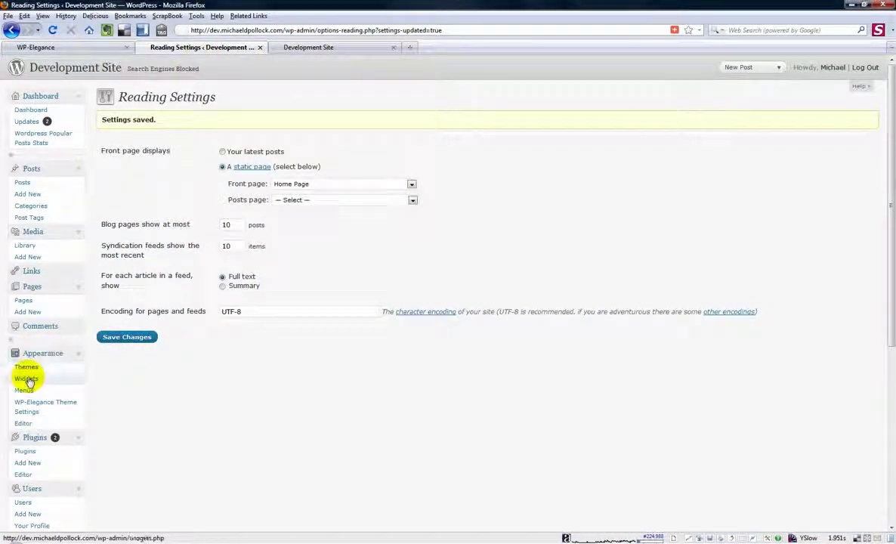
{"action": "left_click", "coordinate": [38, 381]}
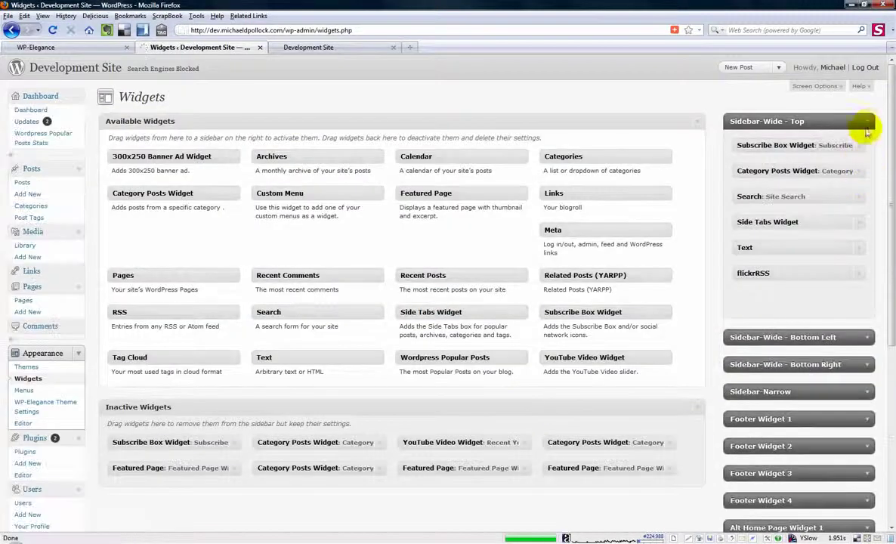
{"action": "left_click", "coordinate": [869, 123]}
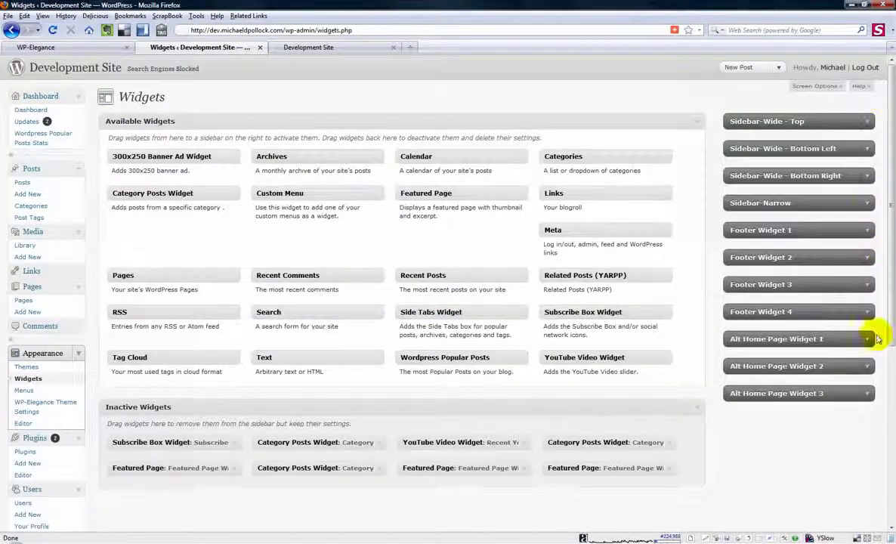
Expand the empty Alt Home Page Widget 1, 2 and 3 areas
{"action": "scroll", "coordinate": [874, 325], "scroll_direction": "down", "scroll_amount": 2}
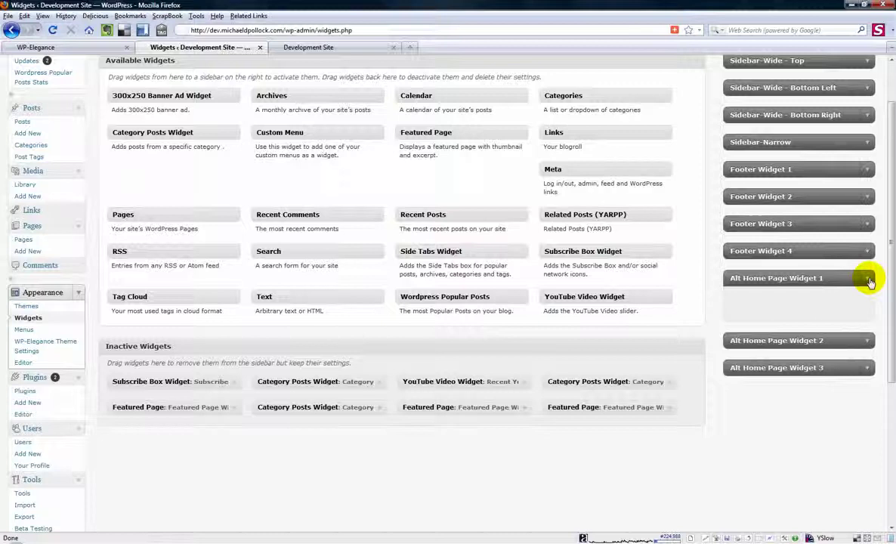
{"action": "left_click", "coordinate": [869, 279]}
{"action": "left_click", "coordinate": [869, 342]}
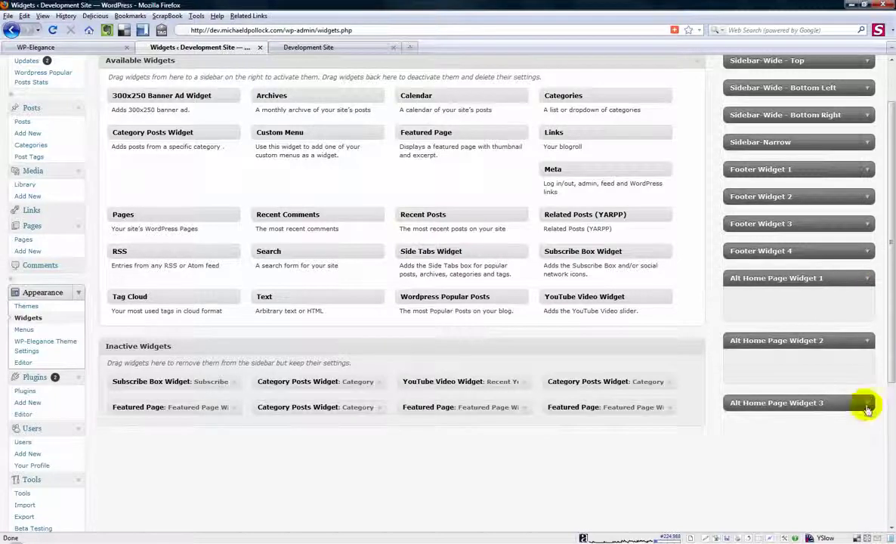
{"action": "left_click", "coordinate": [867, 405]}
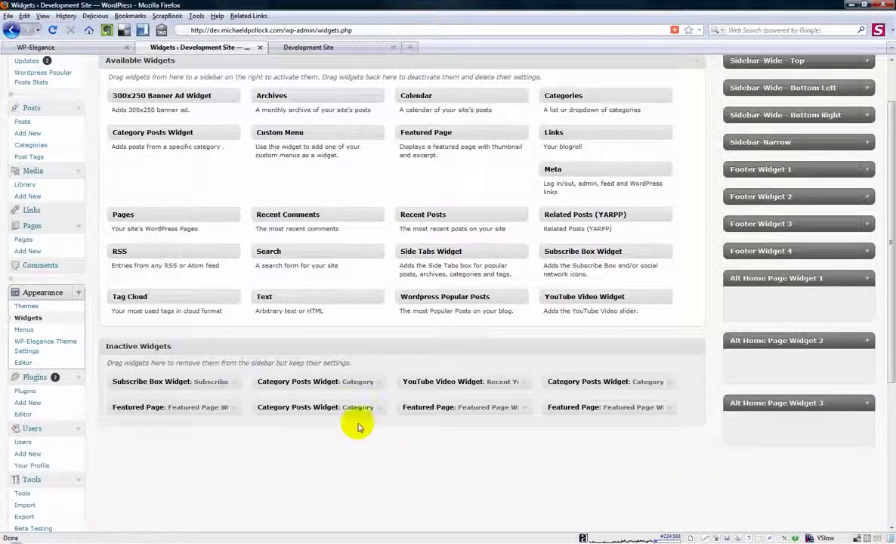
Drop a Featured Page widget into Alt Home Page Widget 1 and review its page choices against the live site
{"action": "left_click_drag", "start_coordinate": [437, 408], "coordinate": [769, 301]}
{"action": "left_click", "coordinate": [862, 306]}
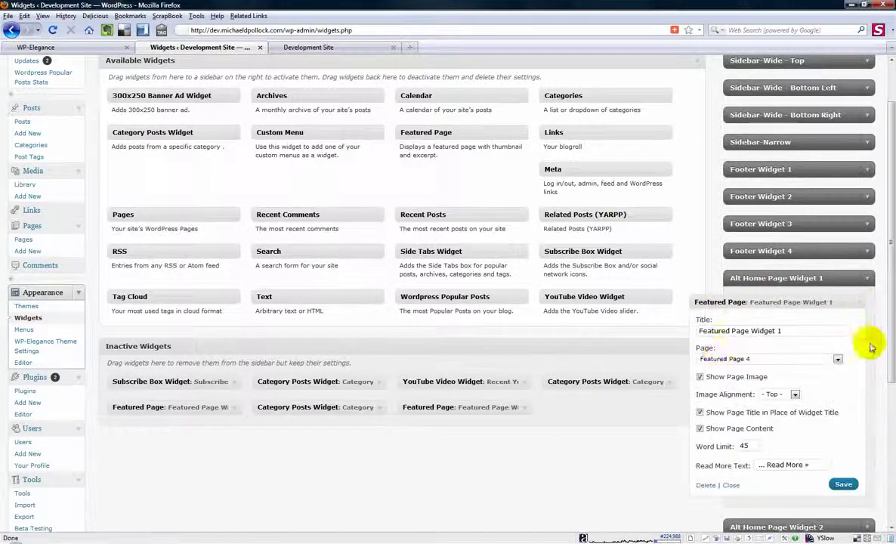
{"action": "left_click", "coordinate": [734, 361]}
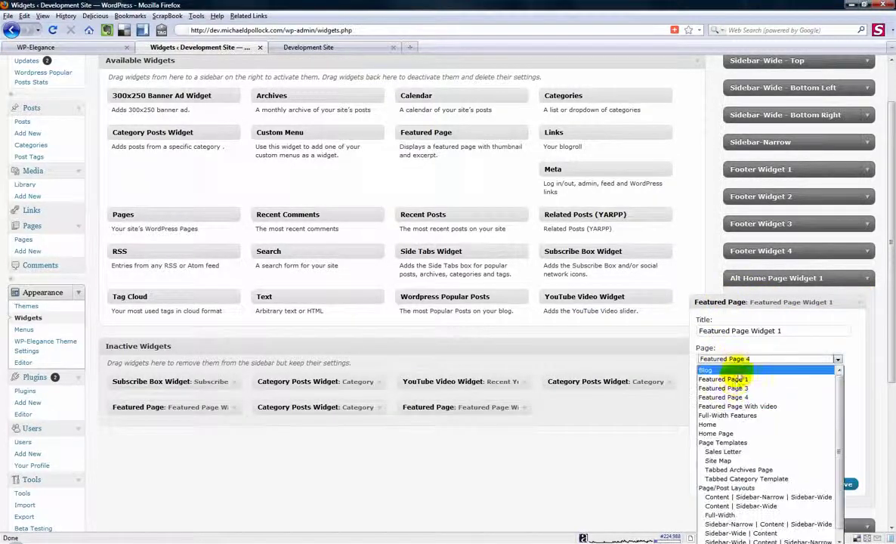
{"action": "left_click", "coordinate": [310, 47]}
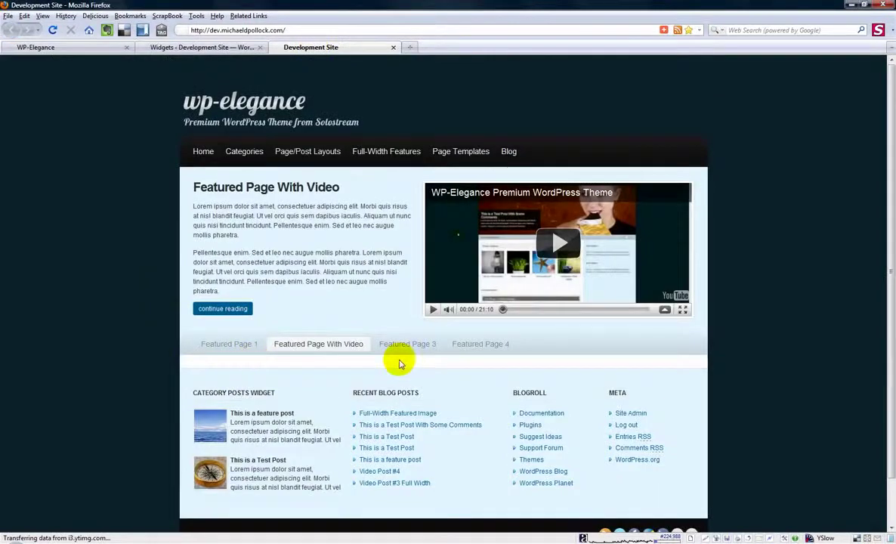
{"action": "left_click", "coordinate": [185, 50]}
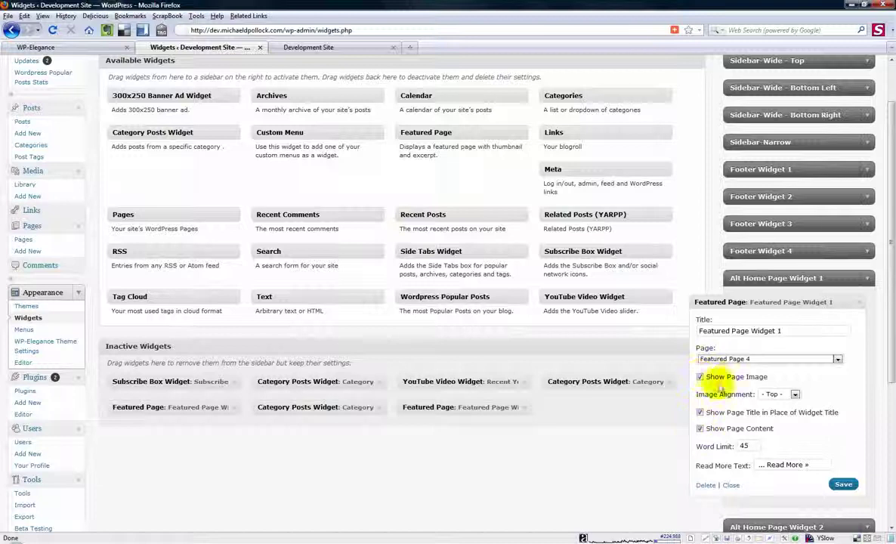
Keep image alignment at Top and a 45-word limit, then save the Featured Page widget
{"action": "left_click", "coordinate": [793, 394]}
{"action": "left_click", "coordinate": [771, 355]}
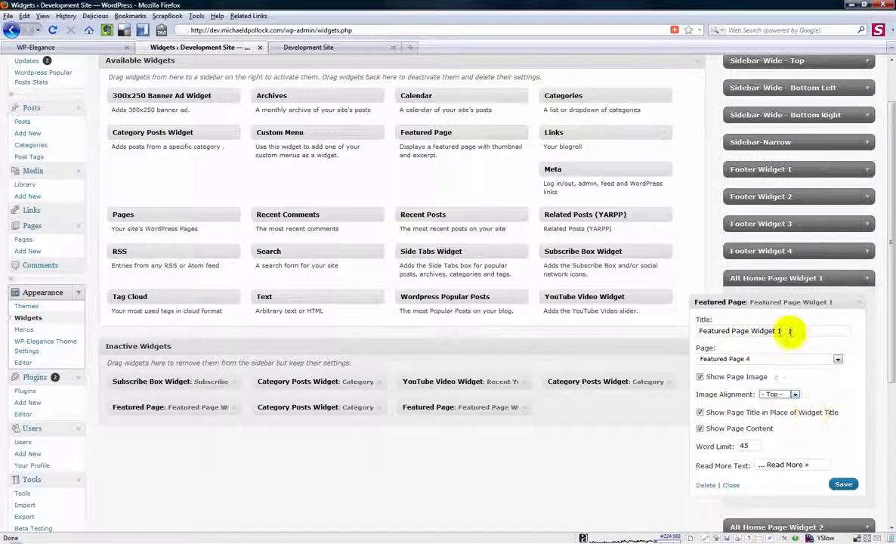
{"action": "left_click_drag", "start_coordinate": [785, 331], "coordinate": [670, 332]}
{"action": "left_click", "coordinate": [724, 295]}
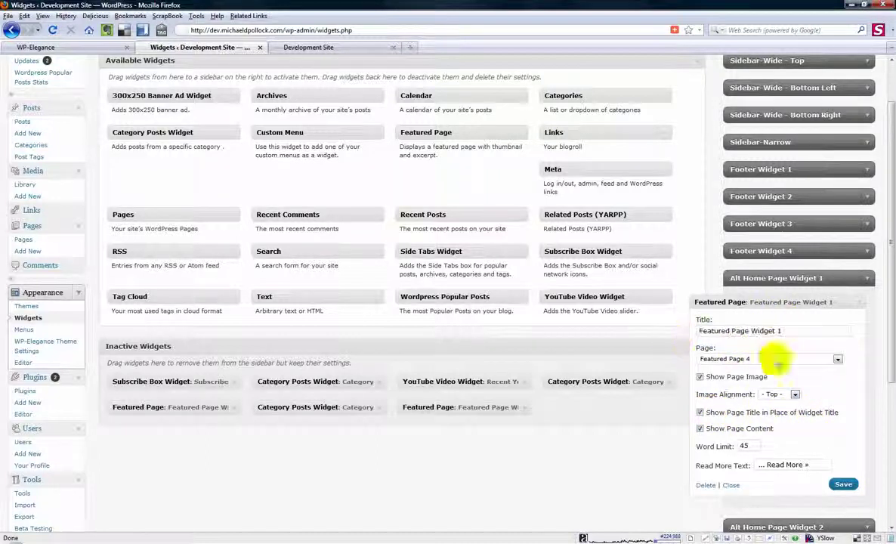
{"action": "left_click", "coordinate": [757, 446]}
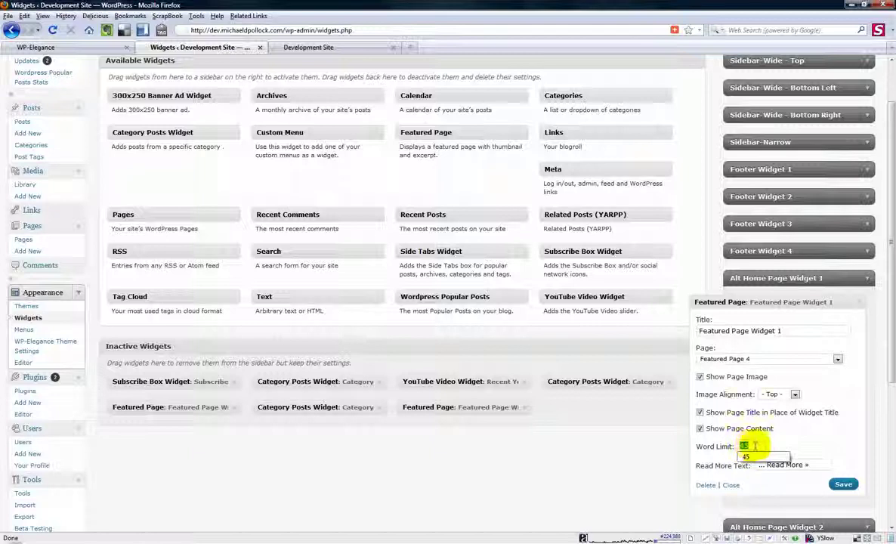
{"action": "left_click", "coordinate": [823, 463]}
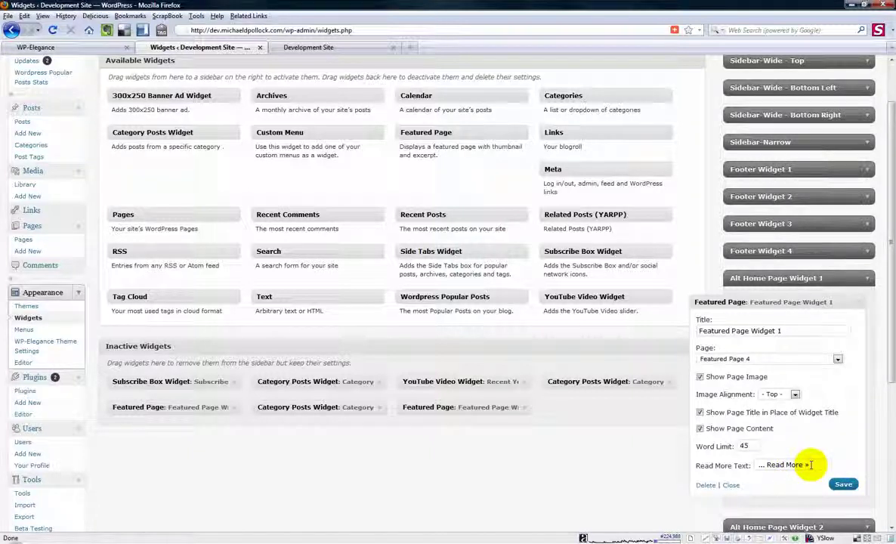
{"action": "left_click", "coordinate": [843, 483]}
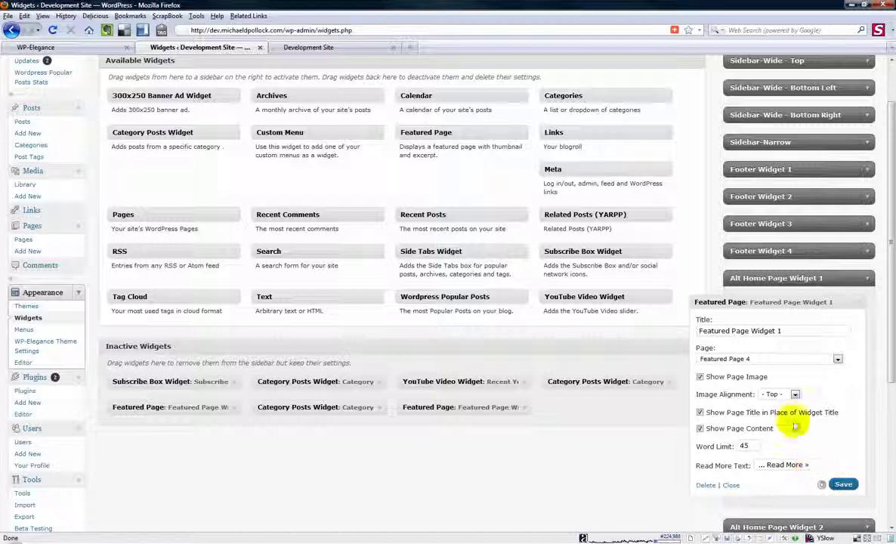
Add a Category Posts Widget to area 1, and Featured Page plus Category Posts widgets to areas 2 and 3
{"action": "left_click", "coordinate": [861, 307]}
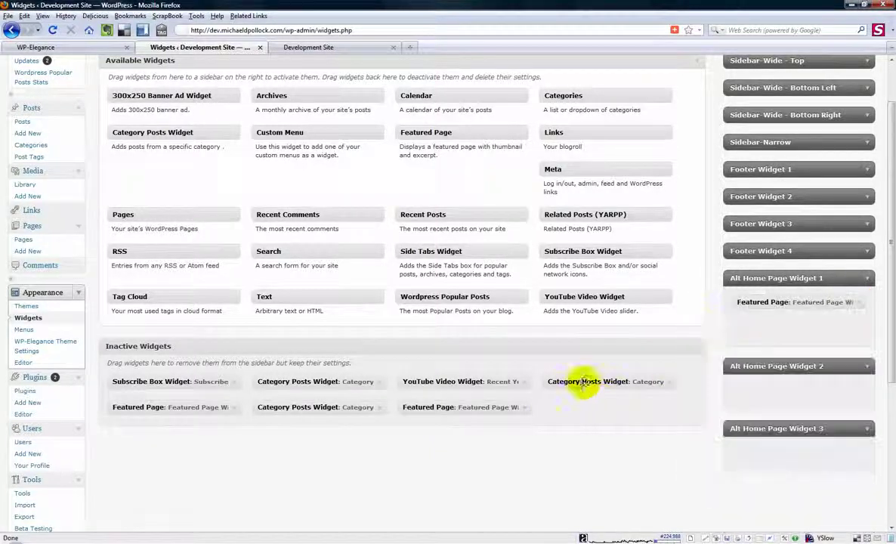
{"action": "left_click_drag", "start_coordinate": [605, 381], "coordinate": [775, 329]}
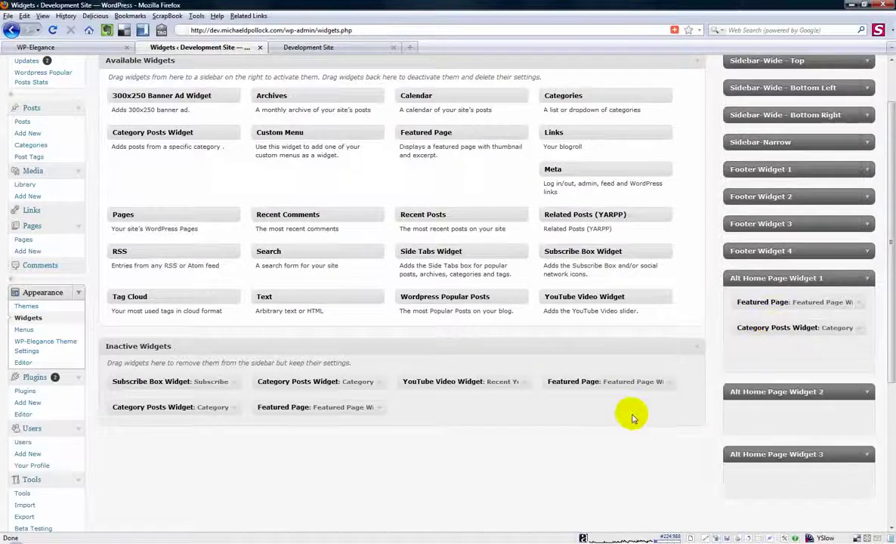
{"action": "left_click_drag", "start_coordinate": [582, 382], "coordinate": [768, 416]}
{"action": "left_click_drag", "start_coordinate": [350, 394], "coordinate": [793, 438]}
{"action": "scroll", "coordinate": [620, 377], "scroll_direction": "down", "scroll_amount": 1}
{"action": "left_click_drag", "start_coordinate": [608, 322], "coordinate": [800, 467]}
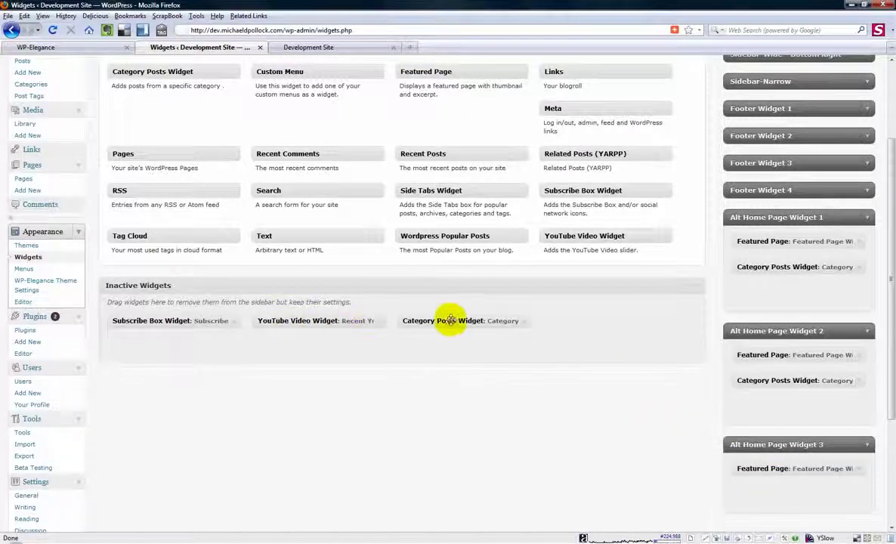
{"action": "left_click_drag", "start_coordinate": [450, 320], "coordinate": [769, 491]}
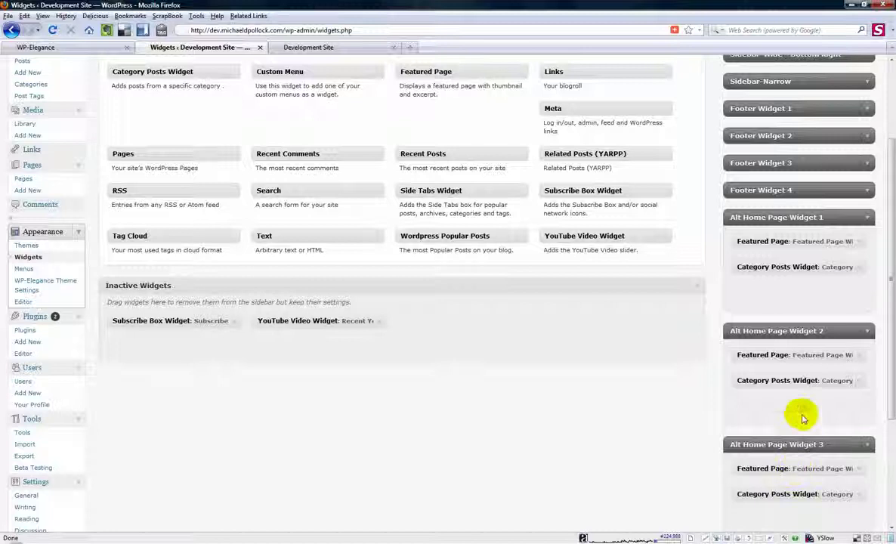
Keep the first Category Posts Widget's category set to Useful Cool Fun
{"action": "left_click", "coordinate": [862, 268]}
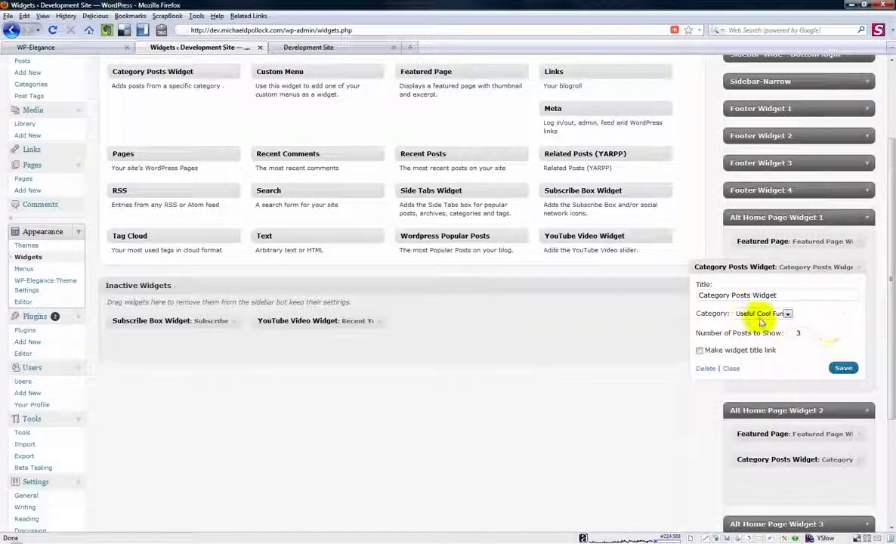
{"action": "left_click", "coordinate": [788, 314]}
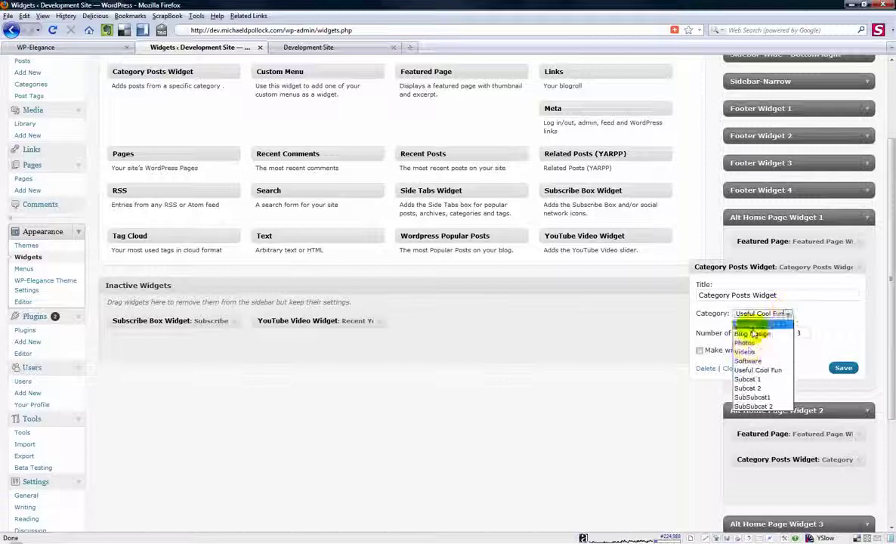
{"action": "left_click", "coordinate": [830, 320]}
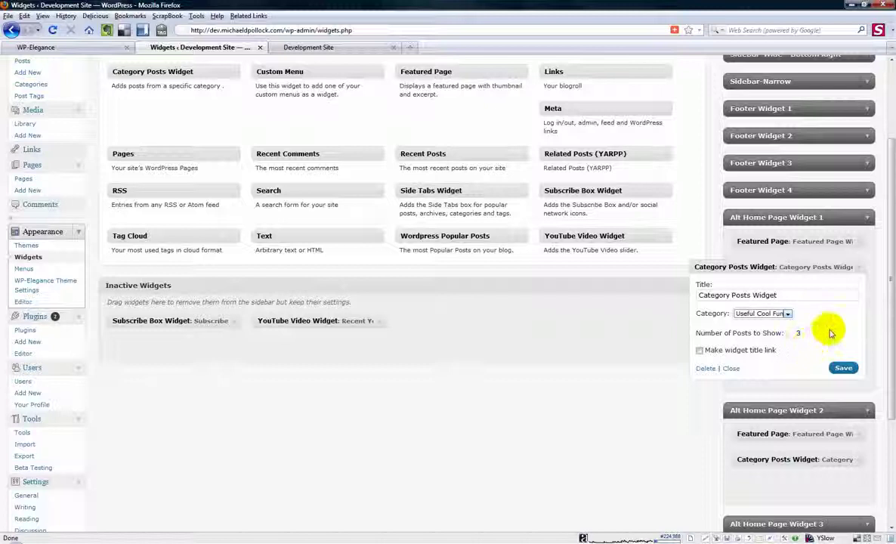
{"action": "left_click", "coordinate": [862, 268]}
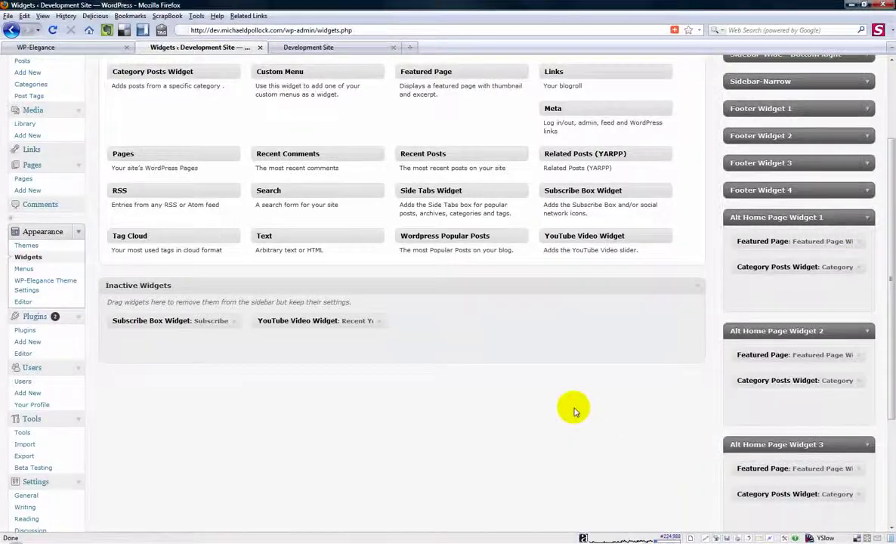
Reload the development site home page and check Featured Pages 4, 1 and 3 with their Category Posts lists
{"action": "left_click", "coordinate": [324, 45]}
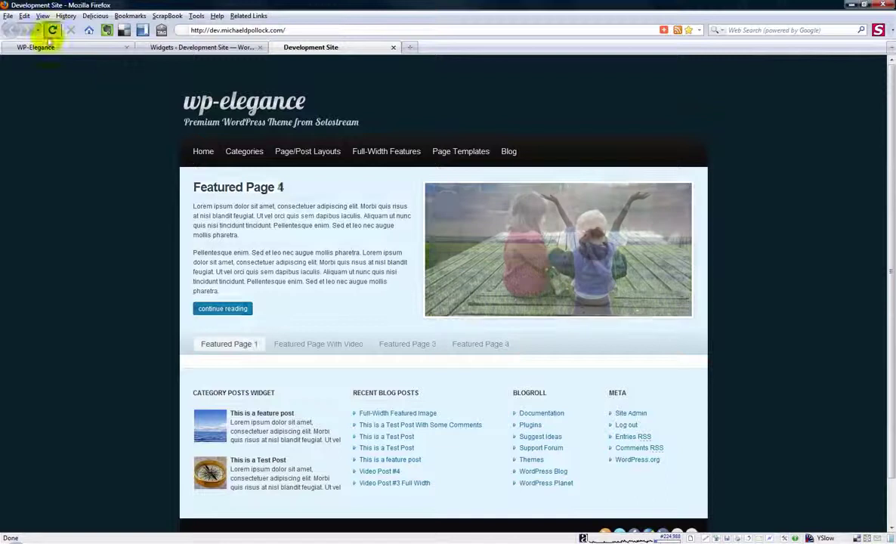
{"action": "left_click", "coordinate": [52, 31]}
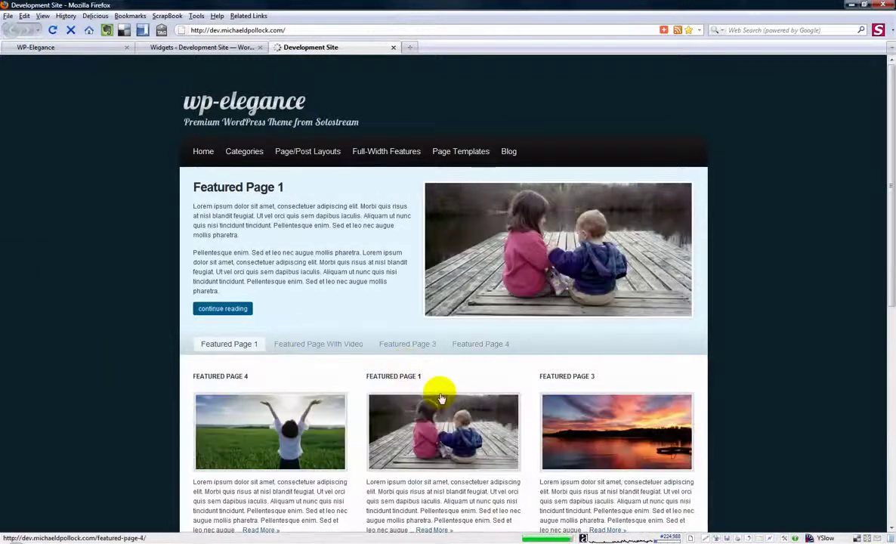
{"action": "scroll", "coordinate": [756, 317], "scroll_direction": "down", "scroll_amount": 3}
{"action": "scroll", "coordinate": [893, 206], "scroll_direction": "down", "scroll_amount": 4}
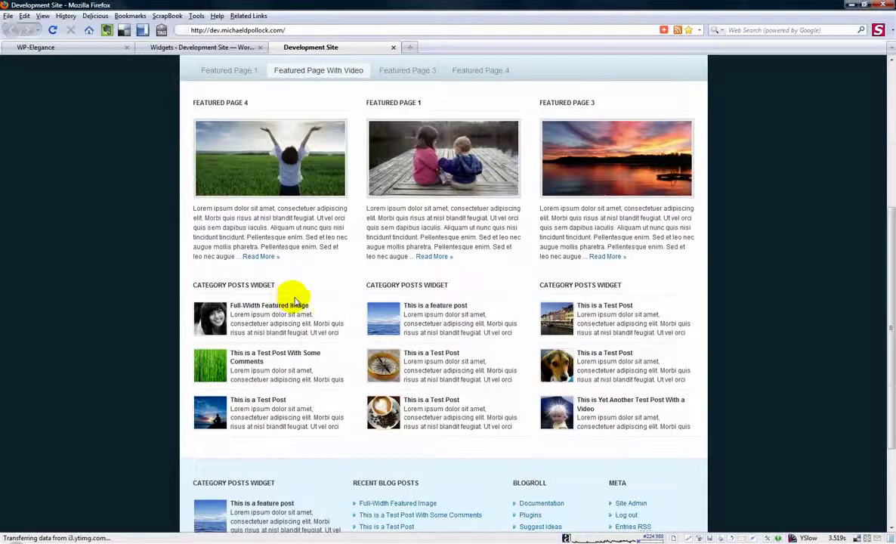
{"action": "scroll", "coordinate": [272, 300], "scroll_direction": "up", "scroll_amount": 3}
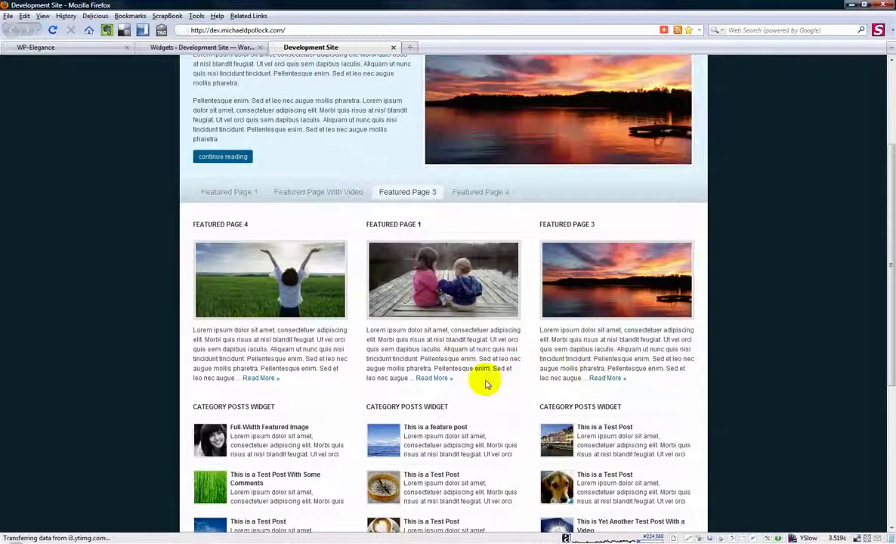
{"action": "scroll", "coordinate": [484, 377], "scroll_direction": "down", "scroll_amount": 3}
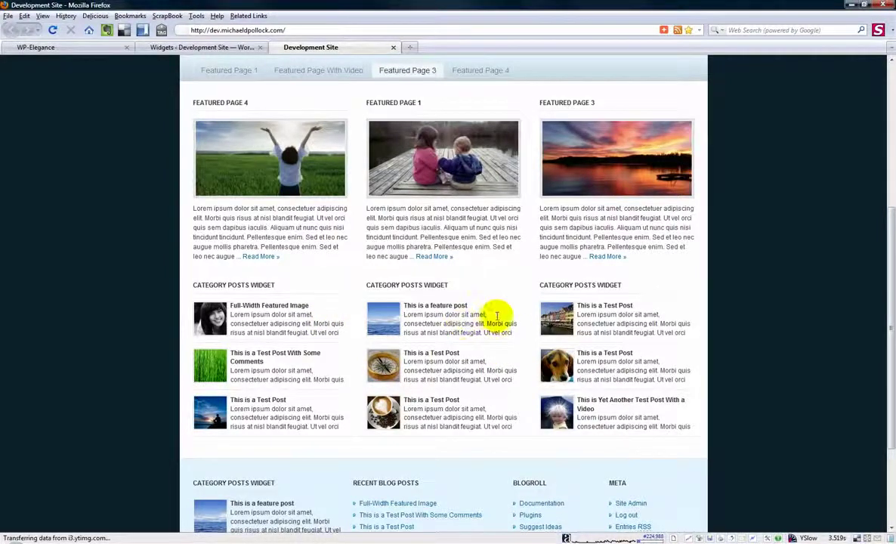
{"action": "scroll", "coordinate": [496, 315], "scroll_direction": "up", "scroll_amount": 5}
{"action": "scroll", "coordinate": [491, 332], "scroll_direction": "up", "scroll_amount": 2}
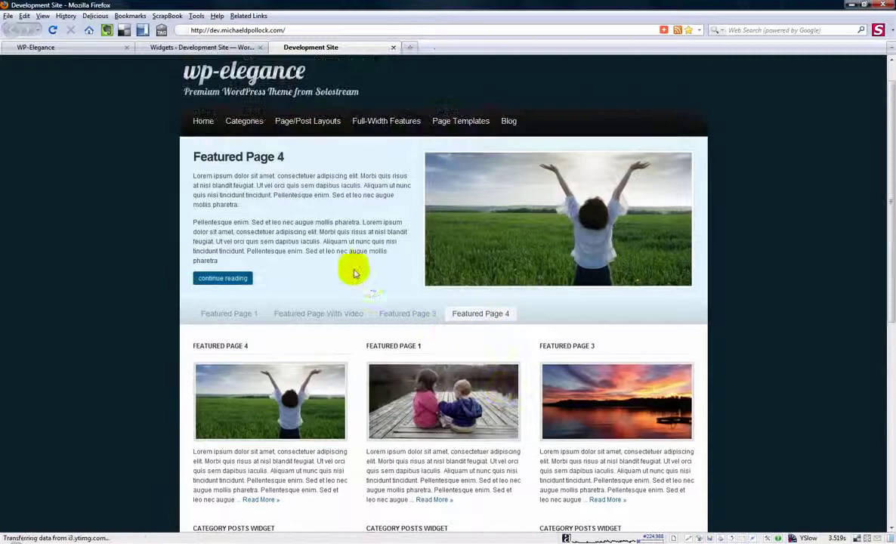
{"action": "scroll", "coordinate": [329, 251], "scroll_direction": "up", "scroll_amount": 1}
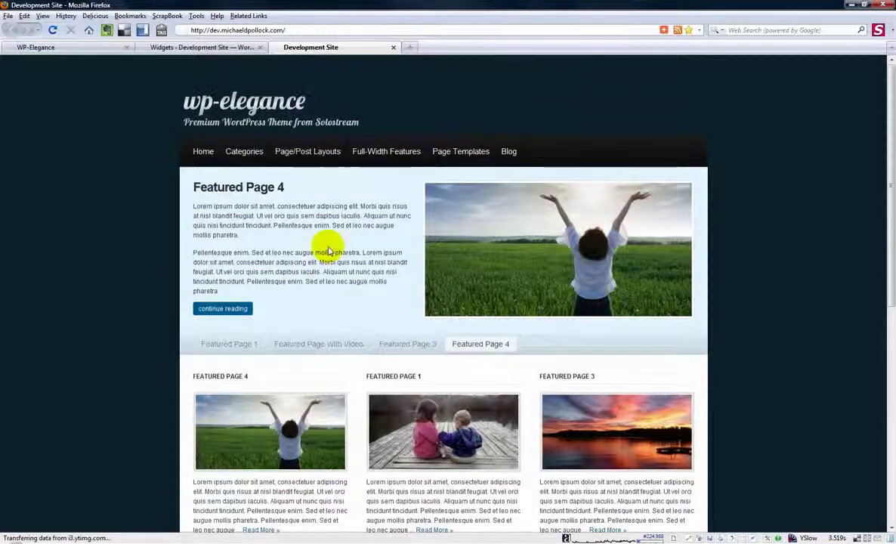
{"action": "scroll", "coordinate": [355, 257], "scroll_direction": "down", "scroll_amount": 5}
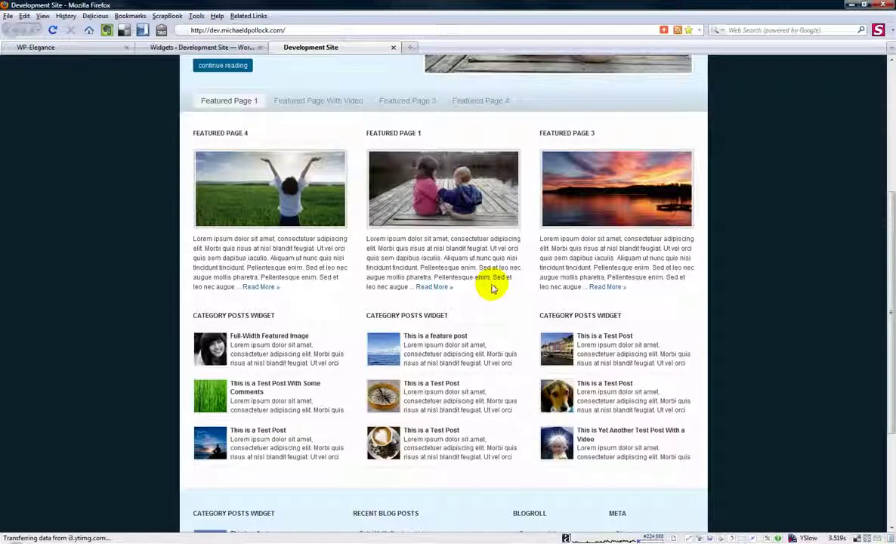
{"action": "scroll", "coordinate": [491, 287], "scroll_direction": "up", "scroll_amount": 5}
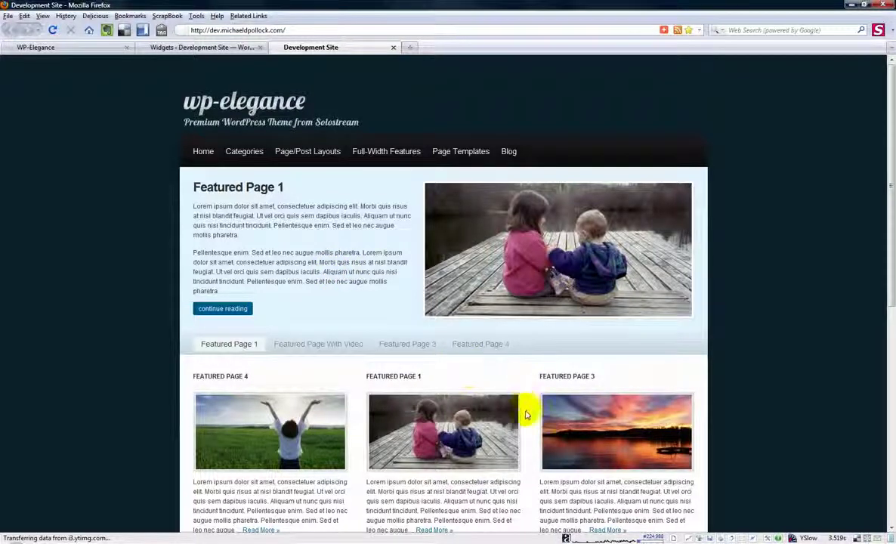
{"action": "scroll", "coordinate": [464, 400], "scroll_direction": "down", "scroll_amount": 3}
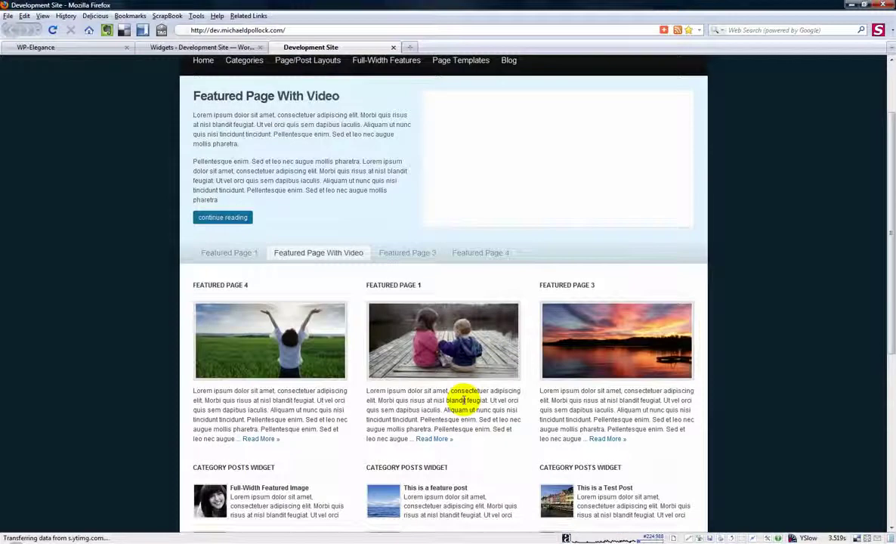
{"action": "scroll", "coordinate": [484, 400], "scroll_direction": "down", "scroll_amount": 3}
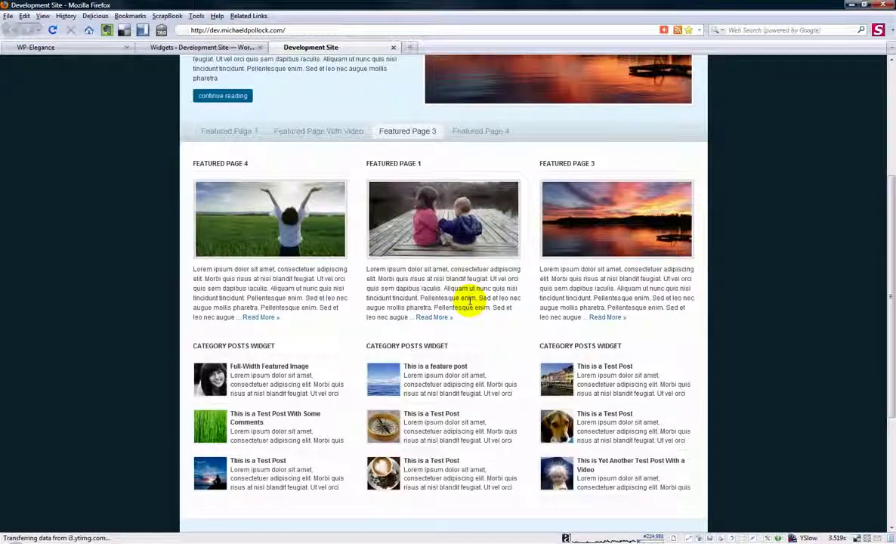
{"action": "scroll", "coordinate": [483, 306], "scroll_direction": "down", "scroll_amount": 3}
{"action": "scroll", "coordinate": [484, 303], "scroll_direction": "up", "scroll_amount": 8}
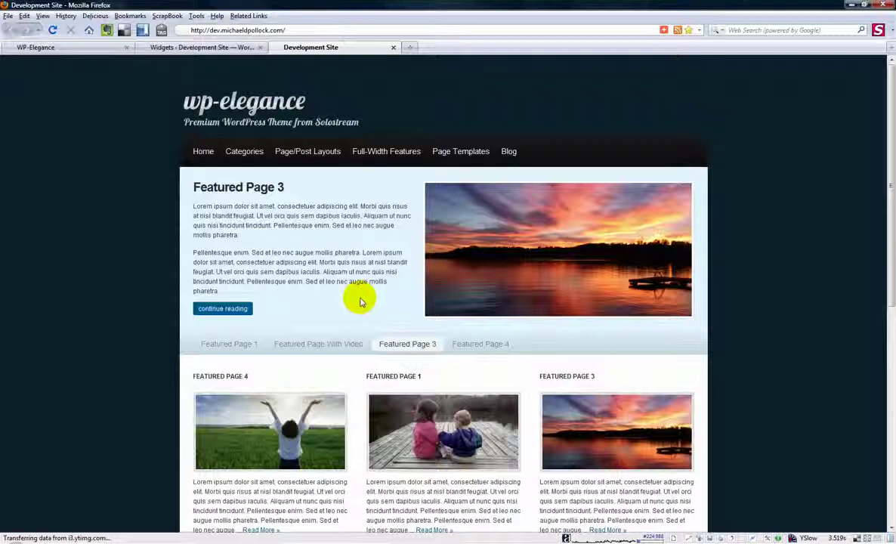